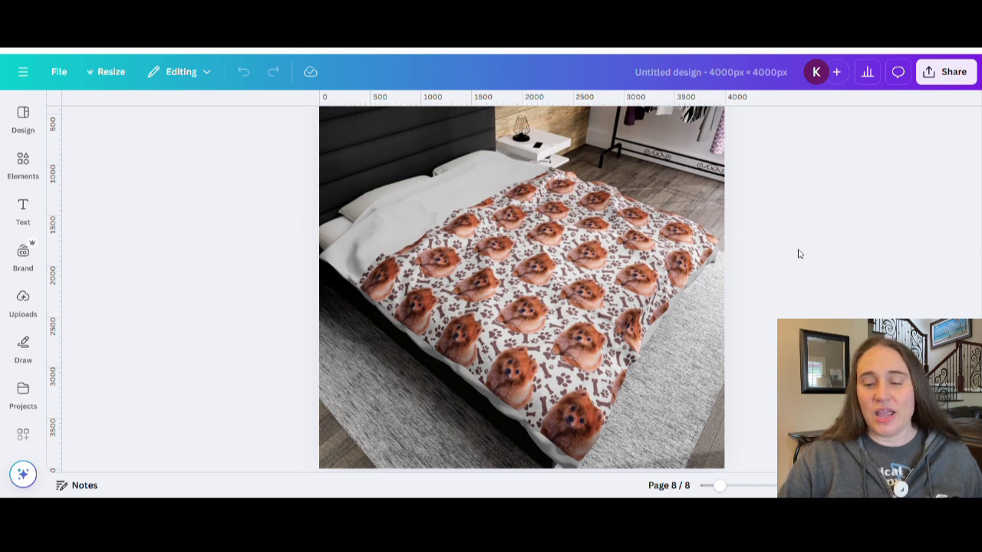
{"action": "left_click", "coordinate": [23, 163]}
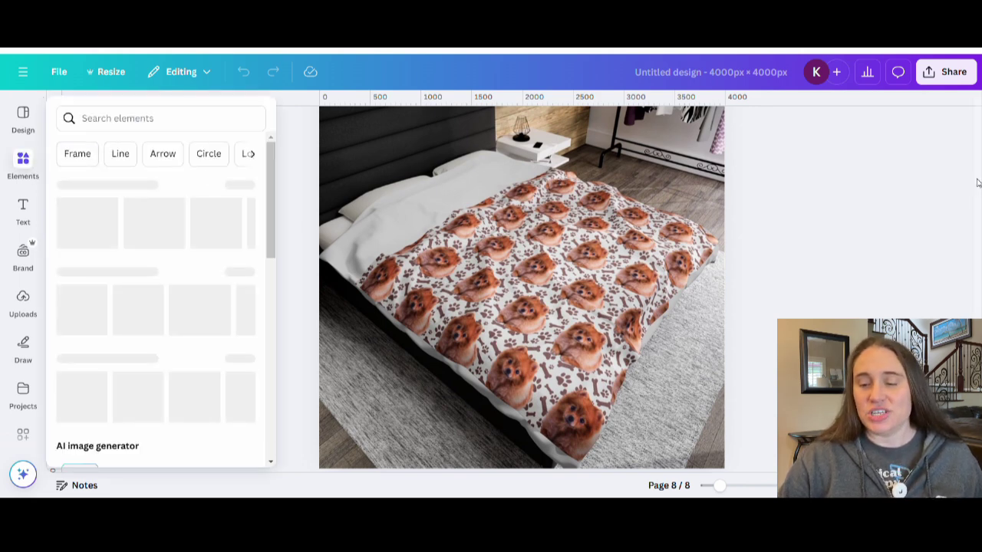
{"action": "left_click", "coordinate": [978, 182]}
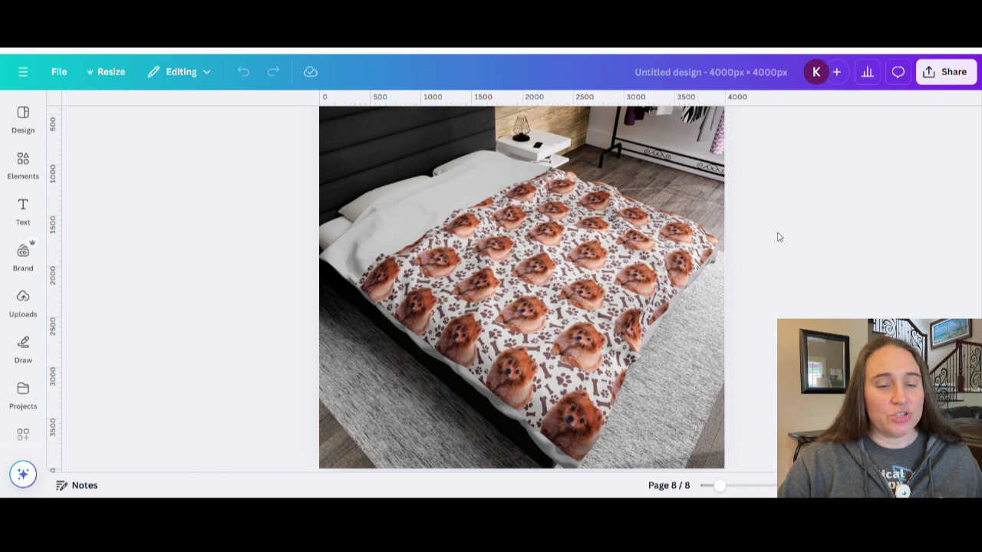
Step: Create a new blank custom-size design of 4000 × 4000 px
{"action": "left_click", "coordinate": [23, 72]}
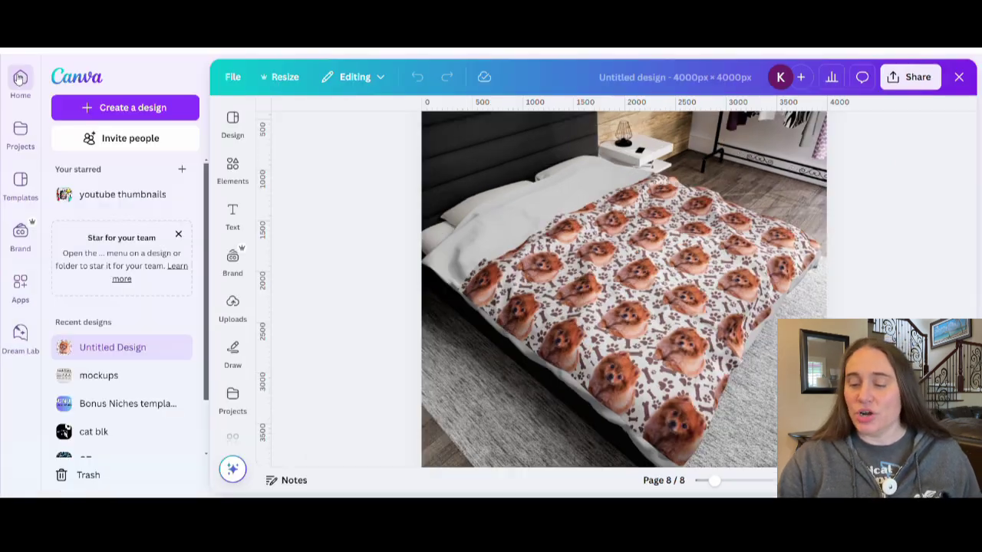
{"action": "left_click", "coordinate": [29, 83]}
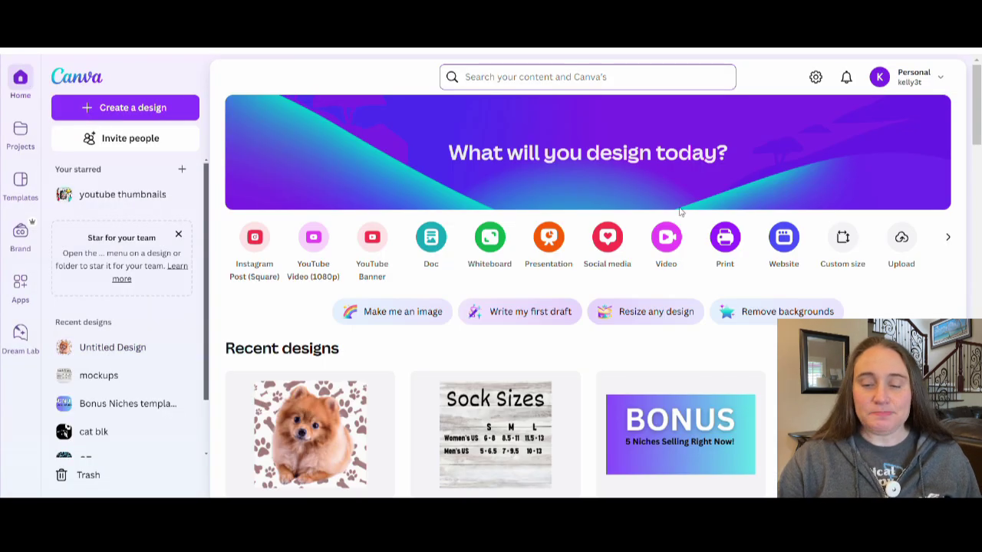
{"action": "left_click", "coordinate": [844, 241]}
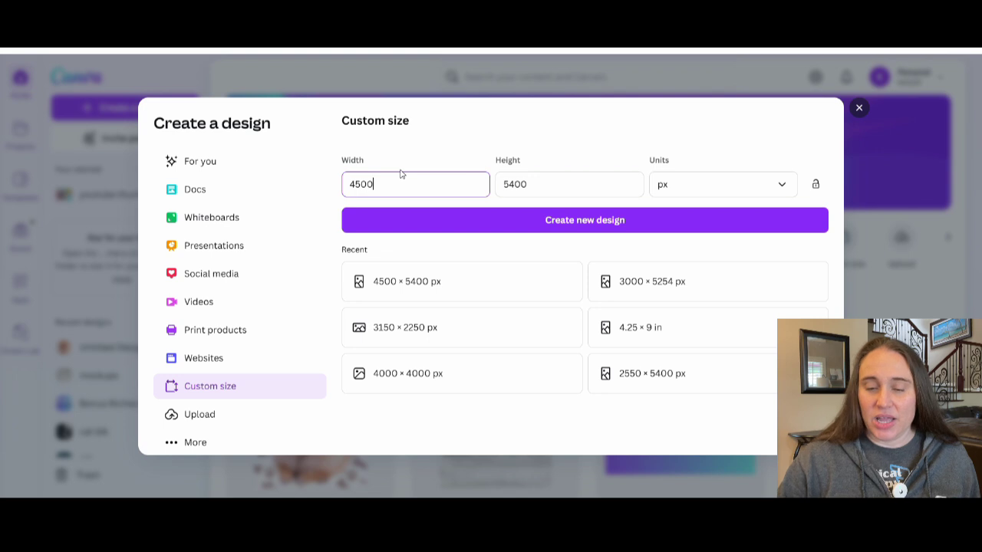
{"action": "type", "text": "4"}
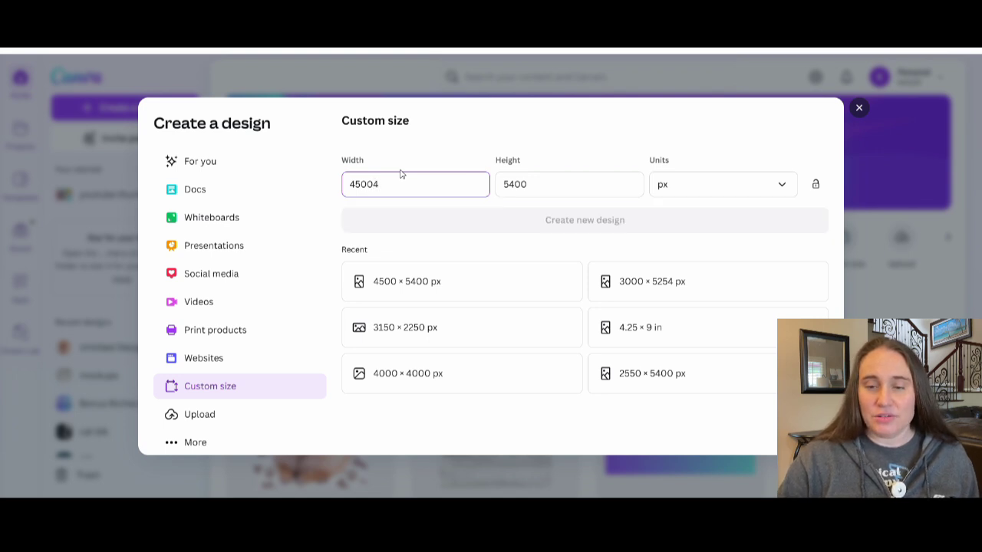
{"action": "left_click", "coordinate": [489, 381]}
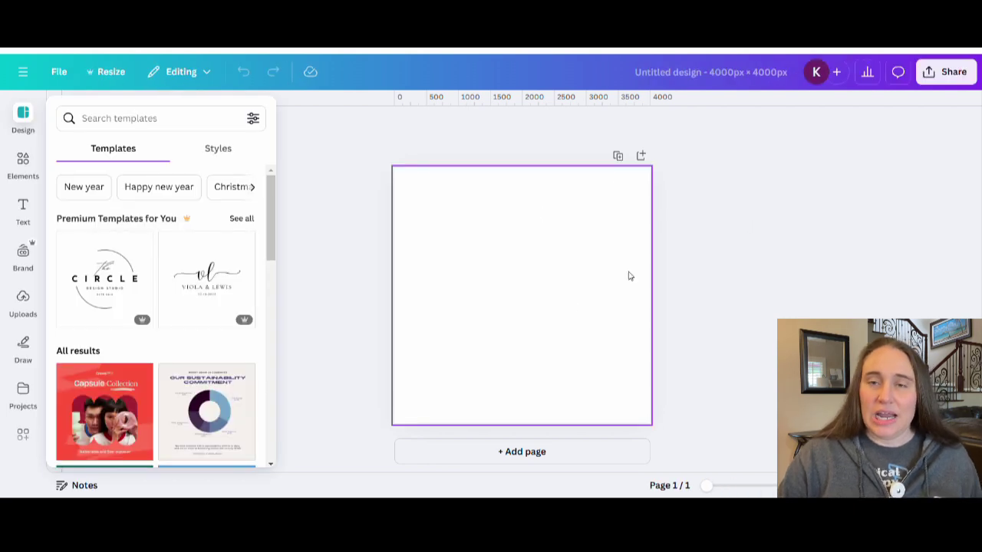
{"action": "left_click", "coordinate": [769, 222]}
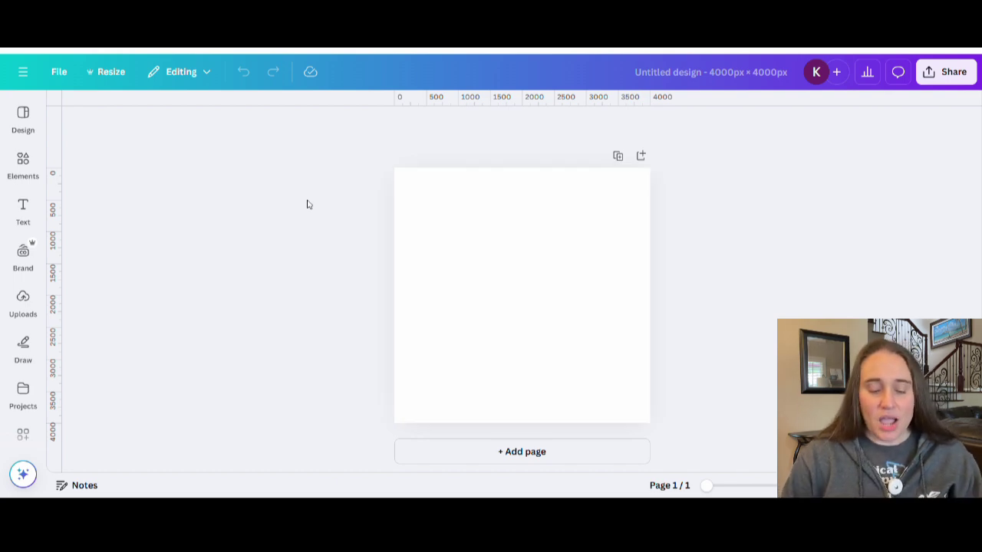
Step: Search the elements for "seamless pattern dog print" and add the brown paw-and-bone pattern photo to the page
{"action": "left_click", "coordinate": [23, 167]}
{"action": "left_click", "coordinate": [119, 117]}
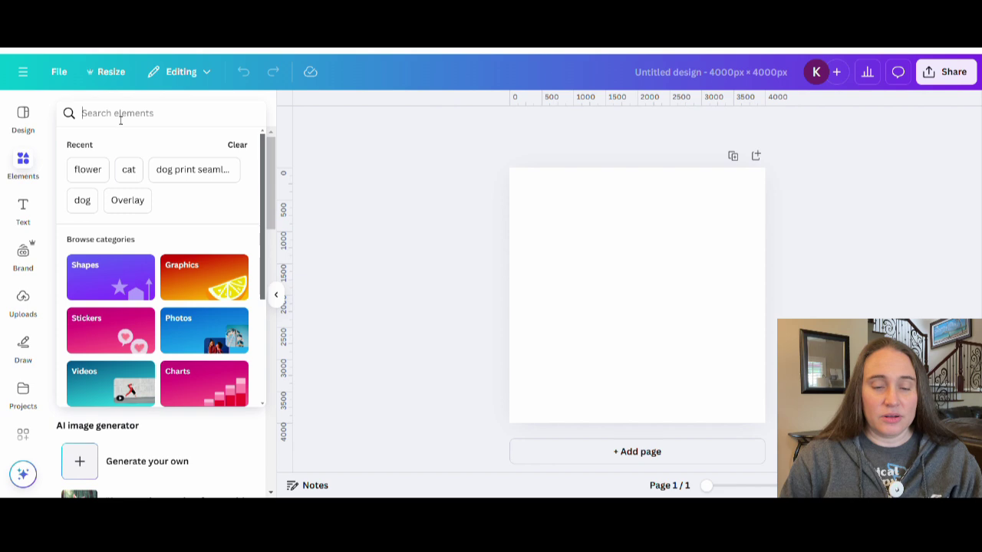
{"action": "type", "text": "s"}
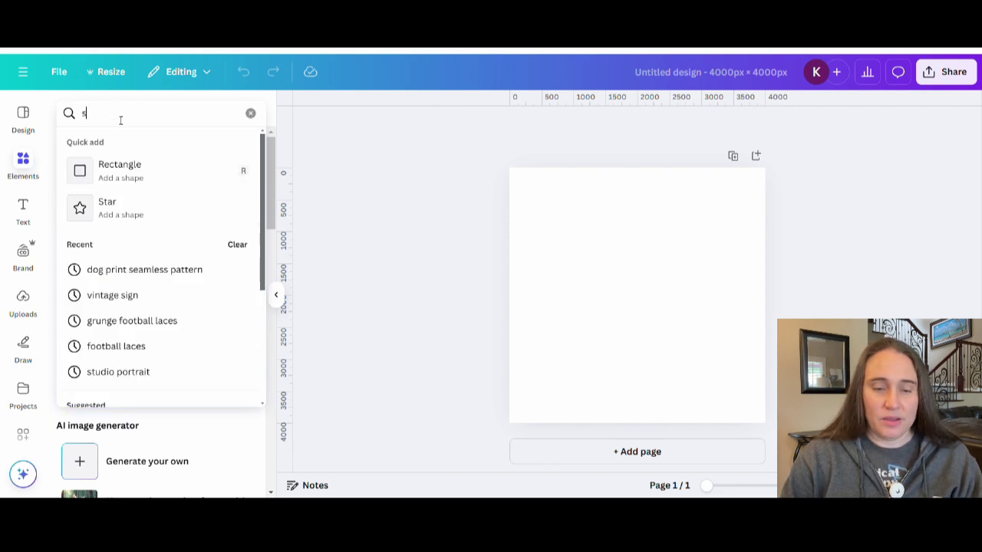
{"action": "type", "text": "eamles"}
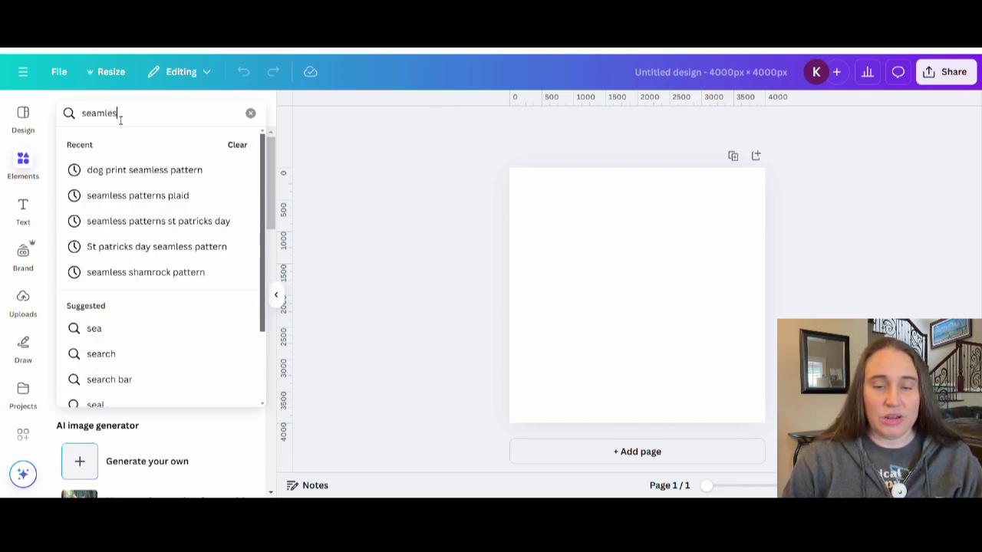
{"action": "type", "text": "s pattern"}
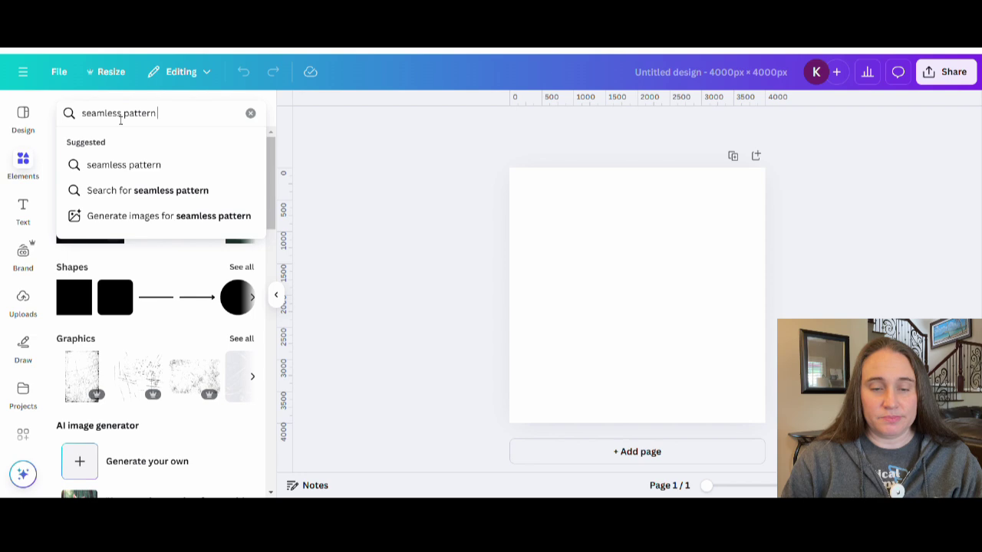
{"action": "type", "text": " dog"}
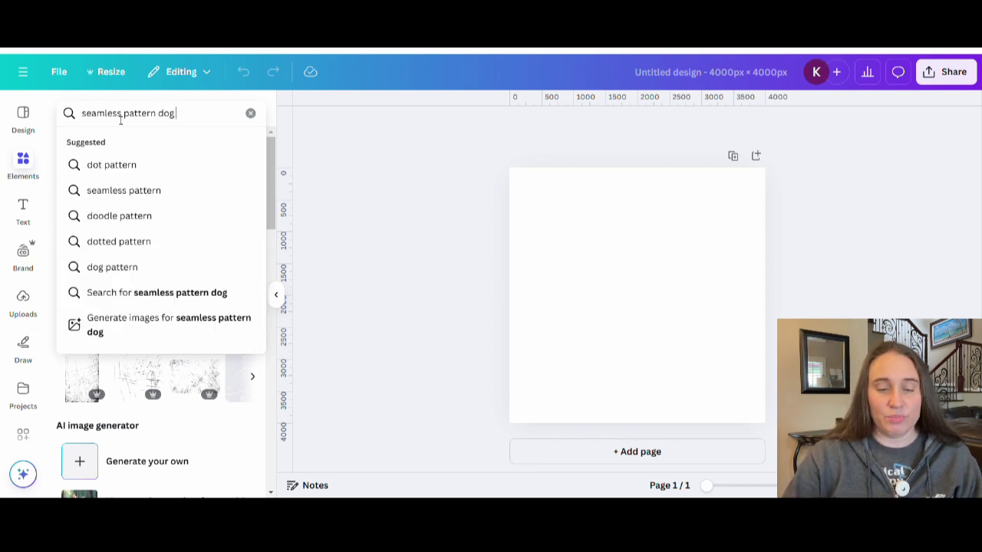
{"action": "type", "text": " print"}
{"action": "key", "text": "Return"}
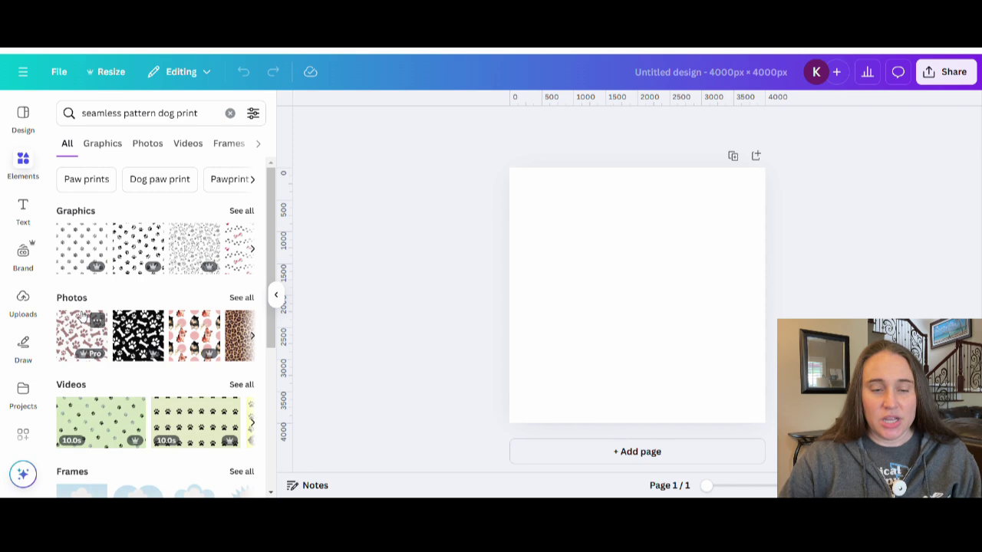
{"action": "left_click", "coordinate": [69, 336]}
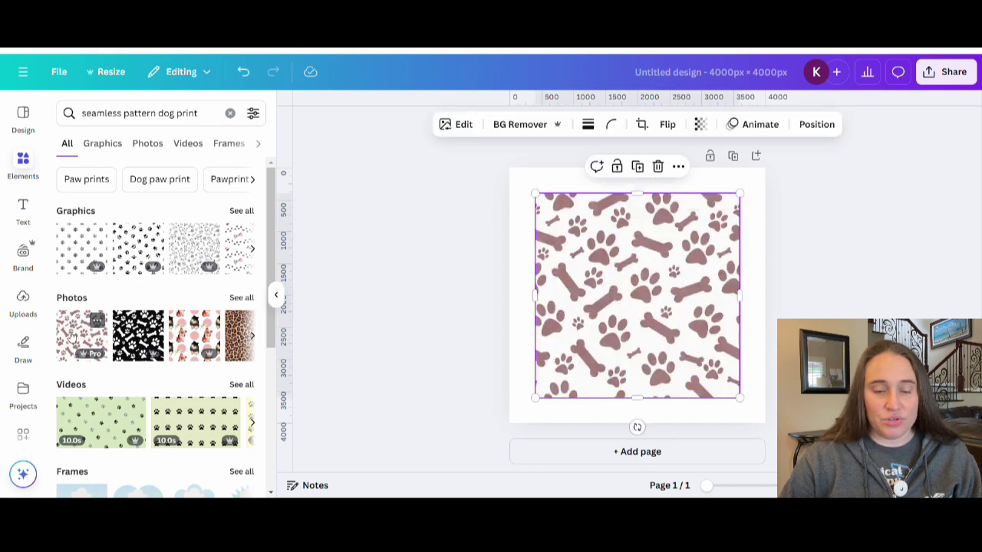
Step: Browse all graphics results for alternative dog print patterns
{"action": "left_click", "coordinate": [239, 211]}
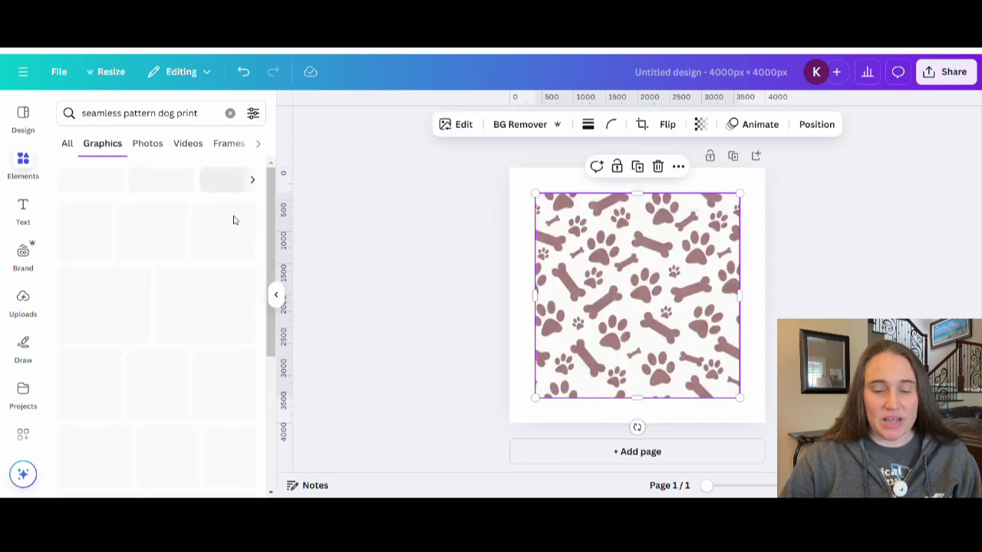
{"action": "scroll", "coordinate": [206, 190], "scroll_direction": "down", "scroll_amount": 1}
{"action": "scroll", "coordinate": [206, 190], "scroll_direction": "down", "scroll_amount": 3}
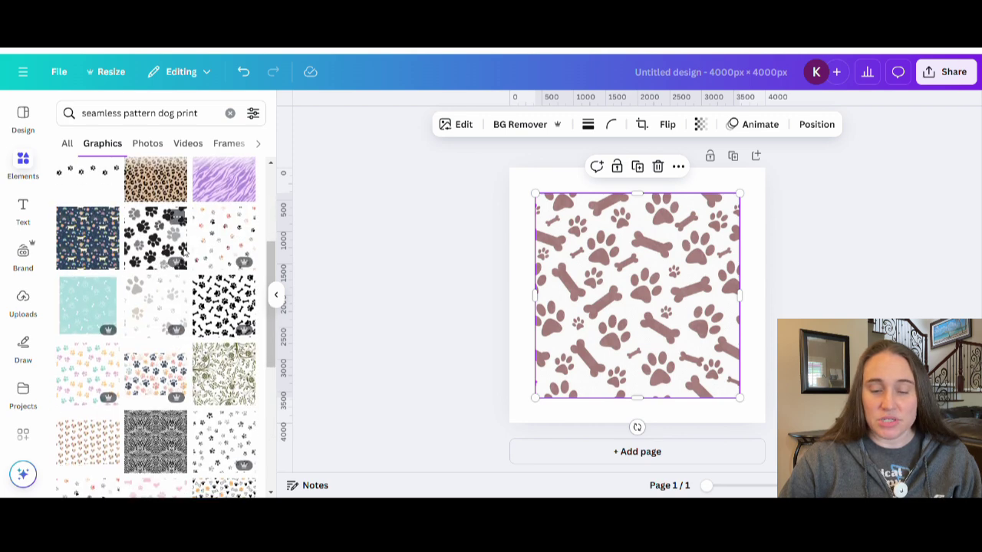
{"action": "scroll", "coordinate": [185, 258], "scroll_direction": "down", "scroll_amount": 3}
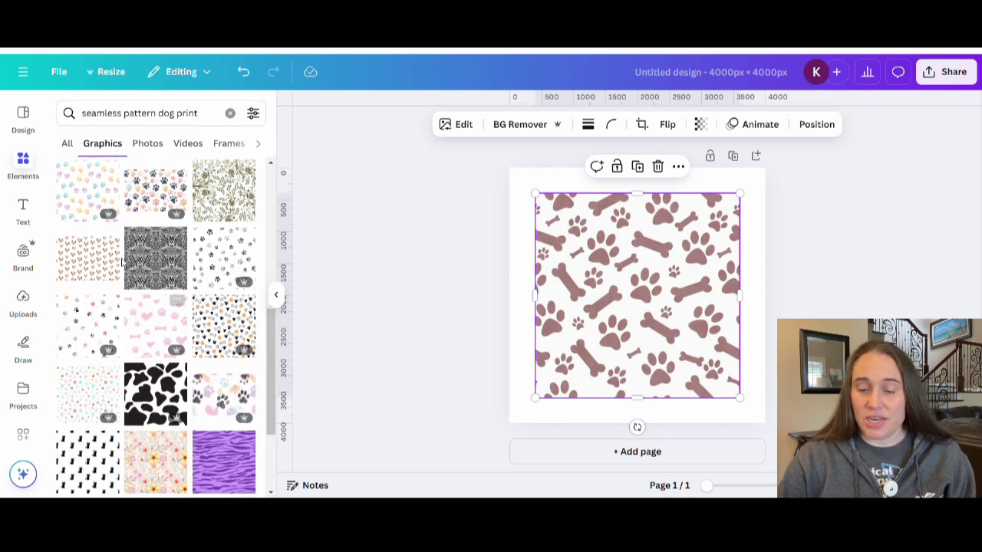
{"action": "left_click", "coordinate": [276, 294]}
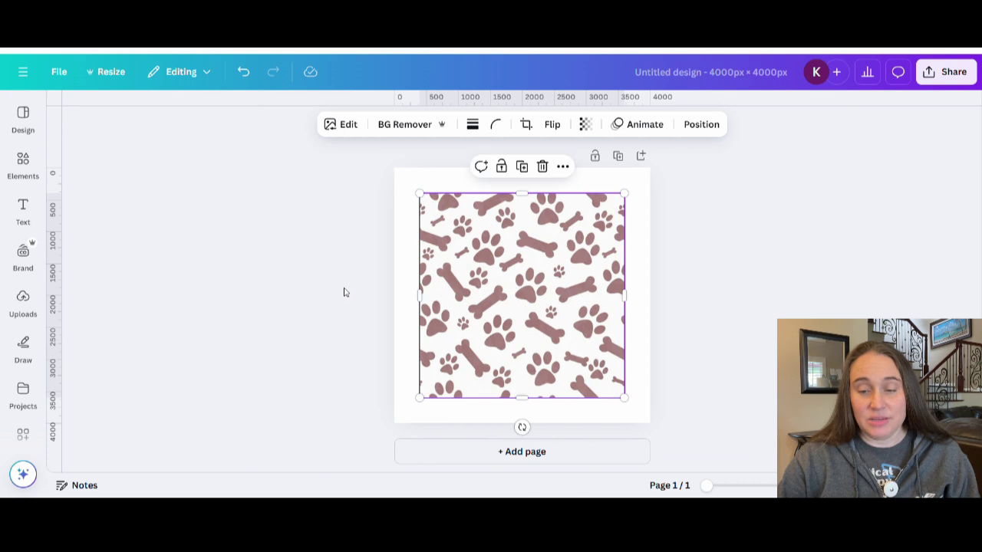
Step: Move the paw-and-bone pattern into the page's top-left corner and shrink it to a quarter of the page
{"action": "left_click_drag", "start_coordinate": [507, 303], "coordinate": [468, 264]}
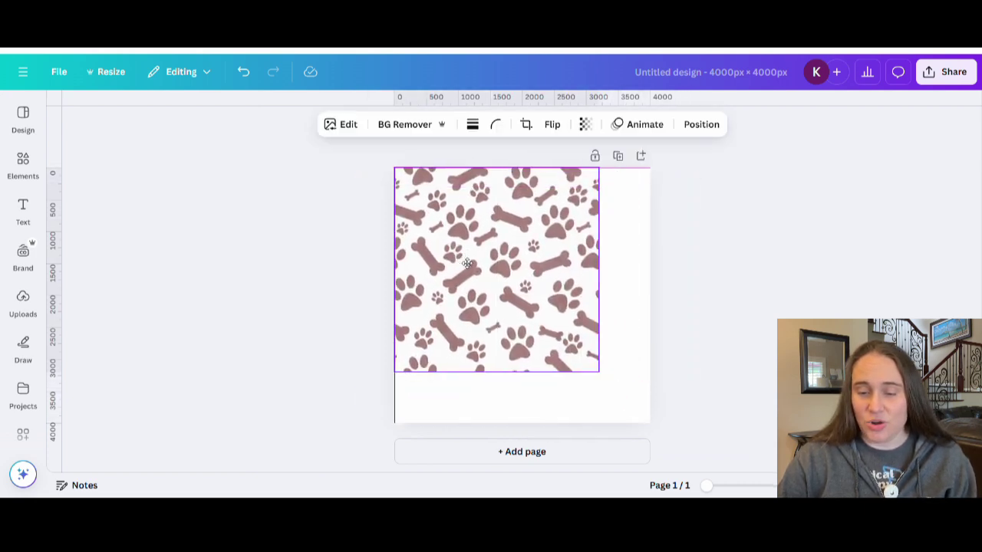
{"action": "left_click_drag", "start_coordinate": [600, 374], "coordinate": [520, 307]}
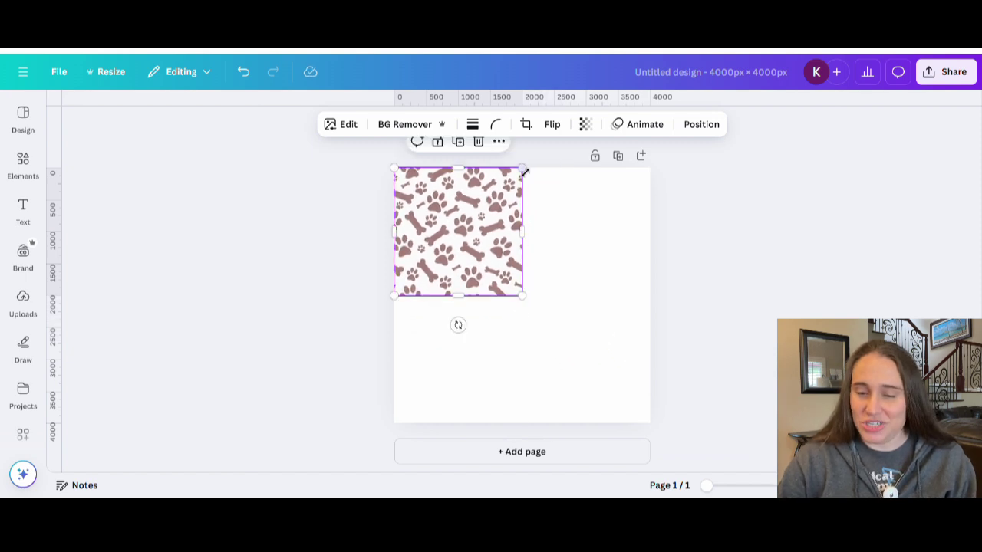
Step: Duplicate the pattern tile and align three copies beside and below it so four tiles fill the page
{"action": "left_click_drag", "start_coordinate": [445, 252], "coordinate": [572, 256]}
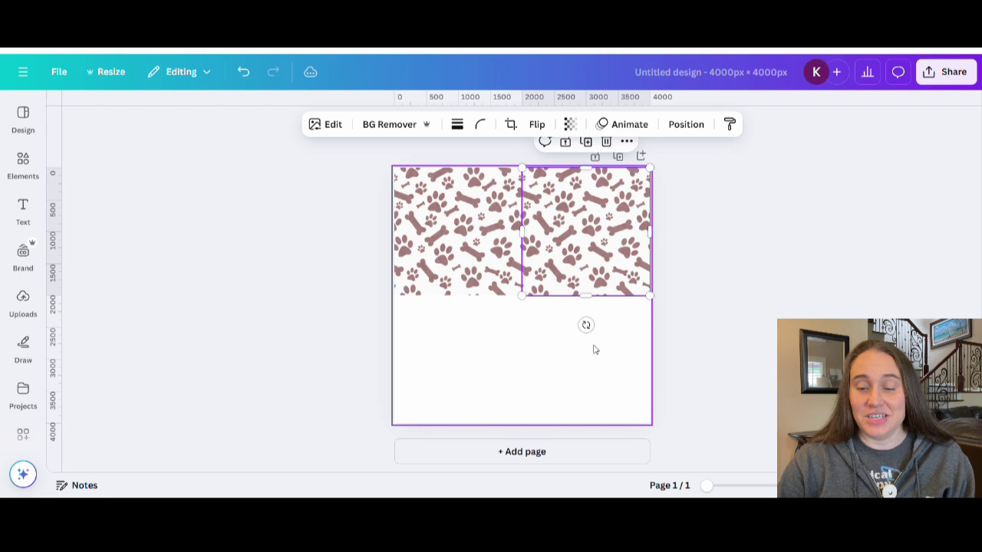
{"action": "left_click", "coordinate": [592, 346]}
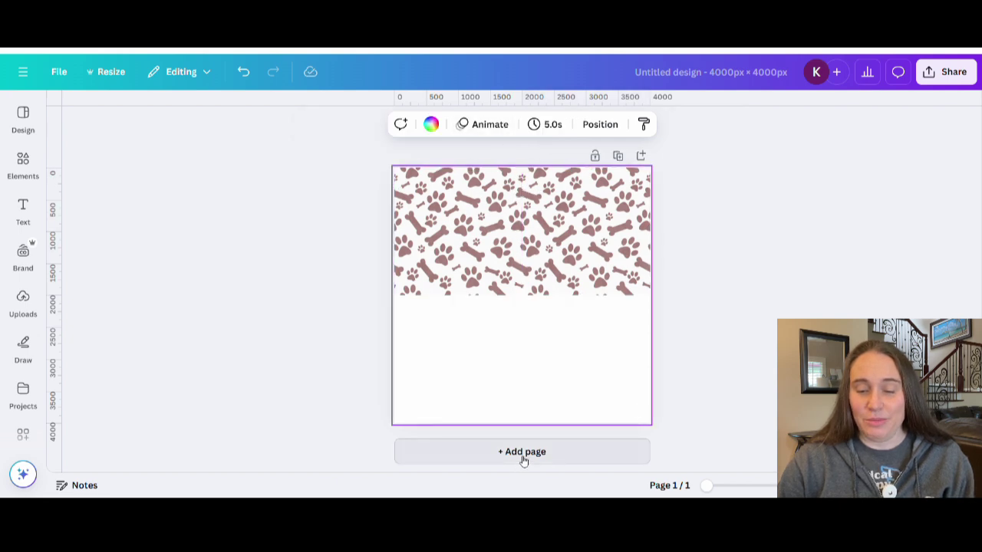
{"action": "left_click_drag", "start_coordinate": [612, 225], "coordinate": [606, 360]}
{"action": "left_click", "coordinate": [613, 356]}
{"action": "left_click", "coordinate": [479, 361]}
{"action": "key", "text": "ctrl+d"}
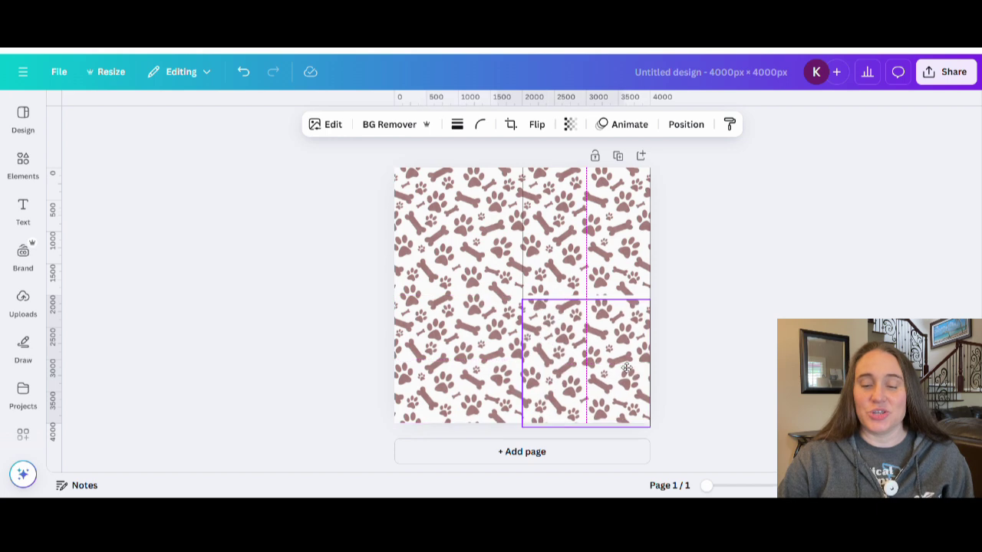
{"action": "left_click", "coordinate": [767, 349]}
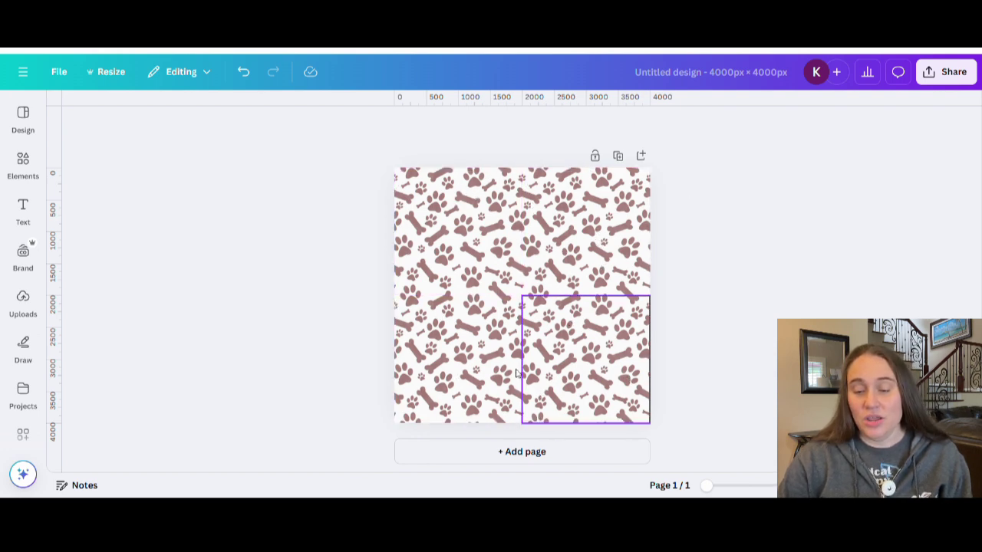
Step: Delete the three copied pattern tiles, keeping only the one in the page's top-left corner
{"action": "left_click", "coordinate": [579, 230]}
{"action": "key", "text": "Delete"}
{"action": "left_click", "coordinate": [567, 338]}
{"action": "key", "text": "Delete"}
{"action": "left_click", "coordinate": [461, 353]}
{"action": "key", "text": "Delete"}
Step: Enlarge the remaining pattern tile to fill the whole page
{"action": "left_click", "coordinate": [458, 261]}
{"action": "left_click_drag", "start_coordinate": [525, 294], "coordinate": [618, 465]}
{"action": "left_click", "coordinate": [660, 300]}
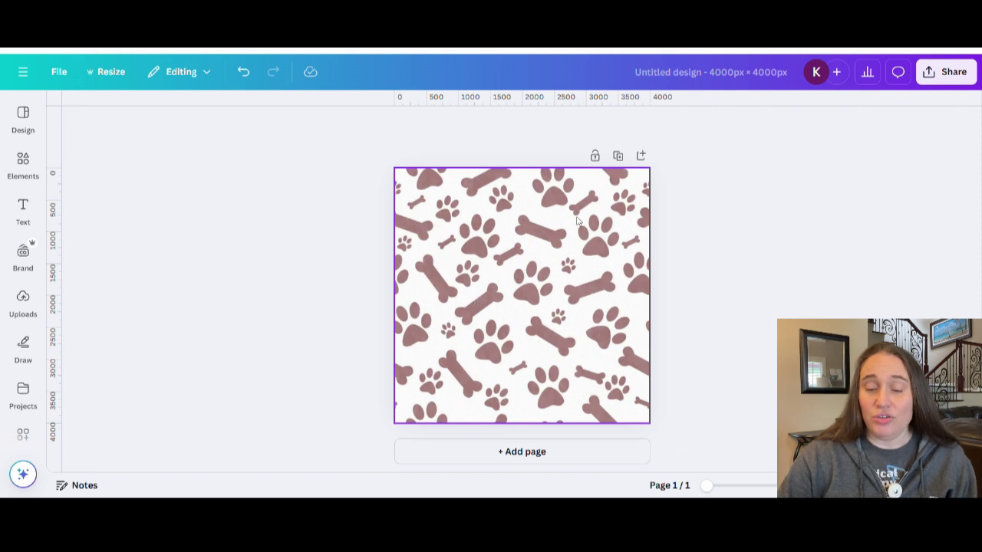
Step: Add a blank second page and search the photo elements for "dog"
{"action": "left_click", "coordinate": [522, 451]}
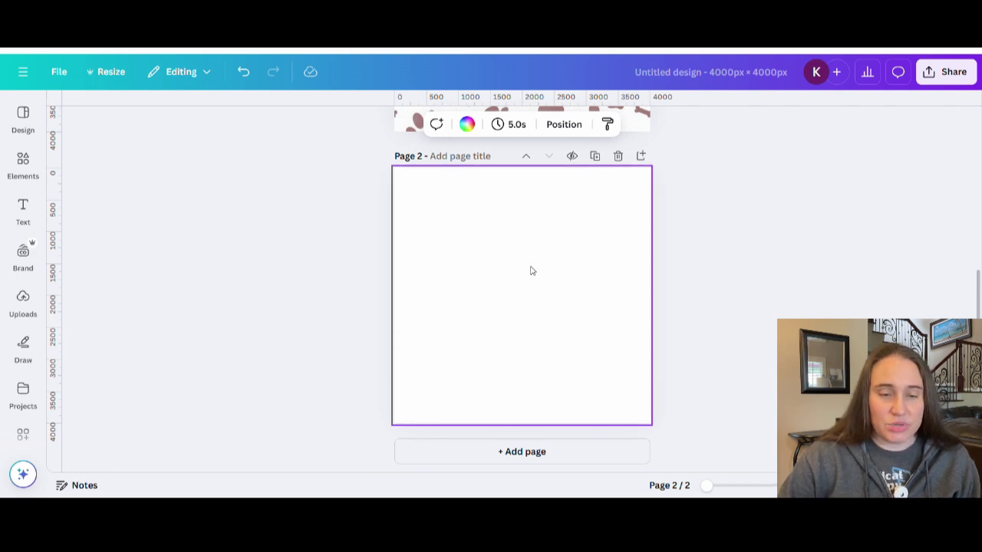
{"action": "left_click", "coordinate": [29, 170]}
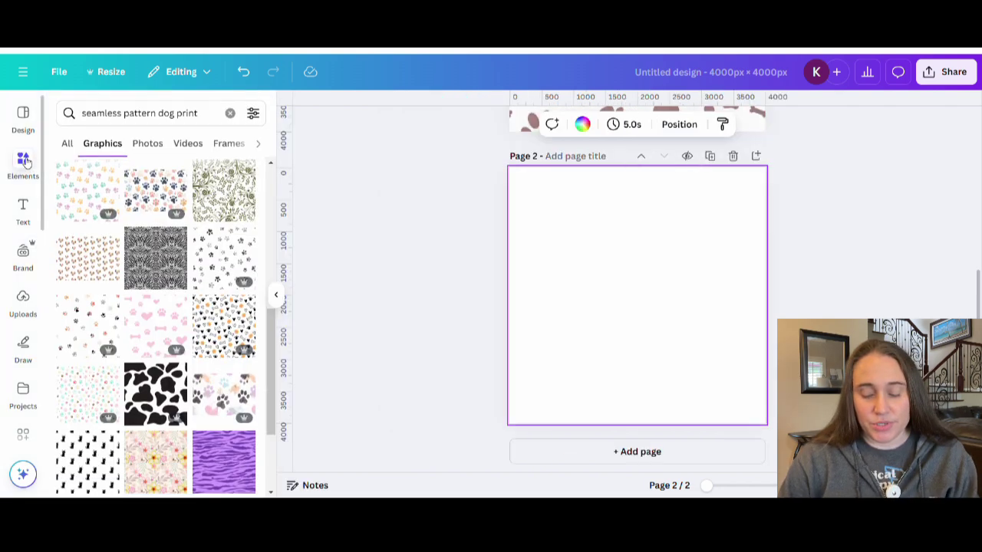
{"action": "left_click", "coordinate": [155, 110]}
{"action": "left_click_drag", "start_coordinate": [197, 114], "coordinate": [16, 113]}
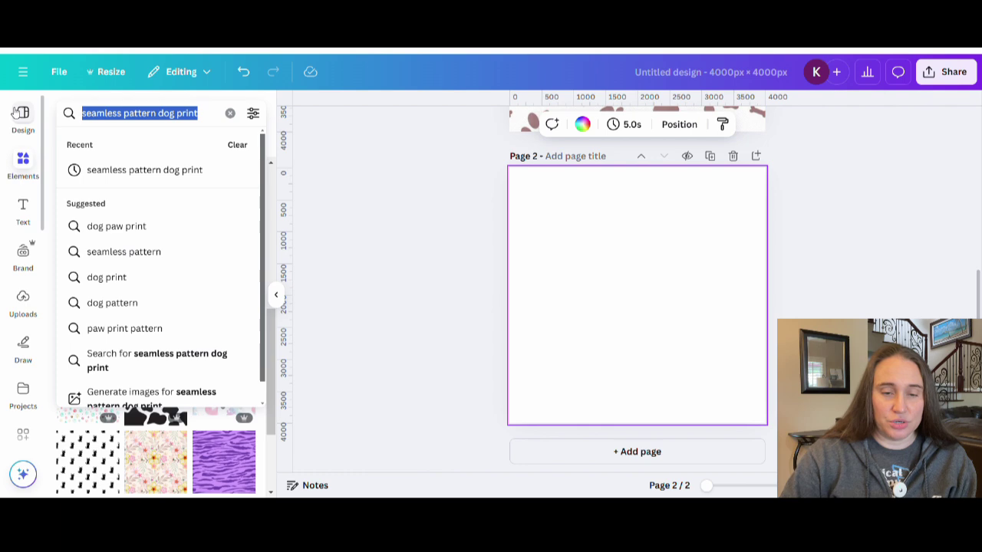
{"action": "type", "text": "dog"}
{"action": "key", "text": "Return"}
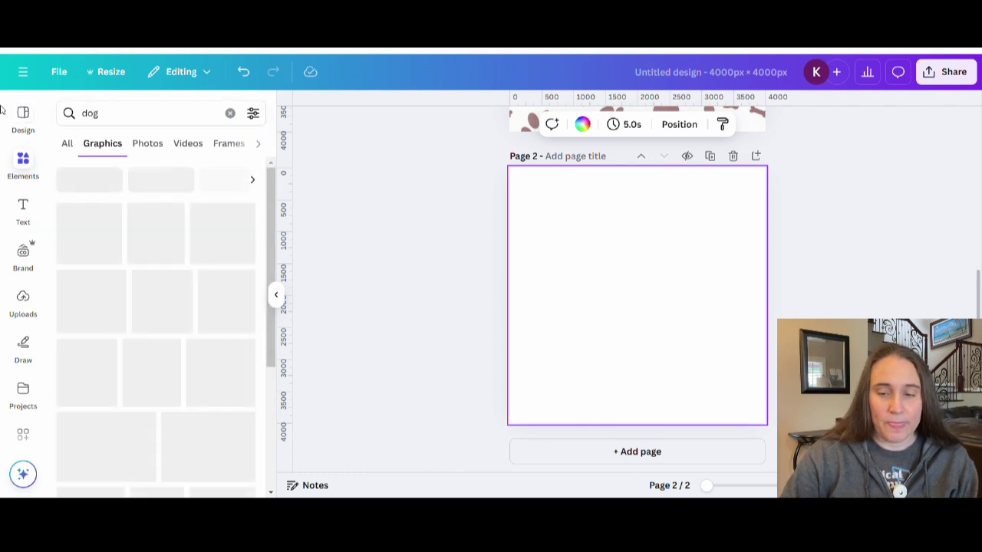
{"action": "left_click", "coordinate": [161, 152]}
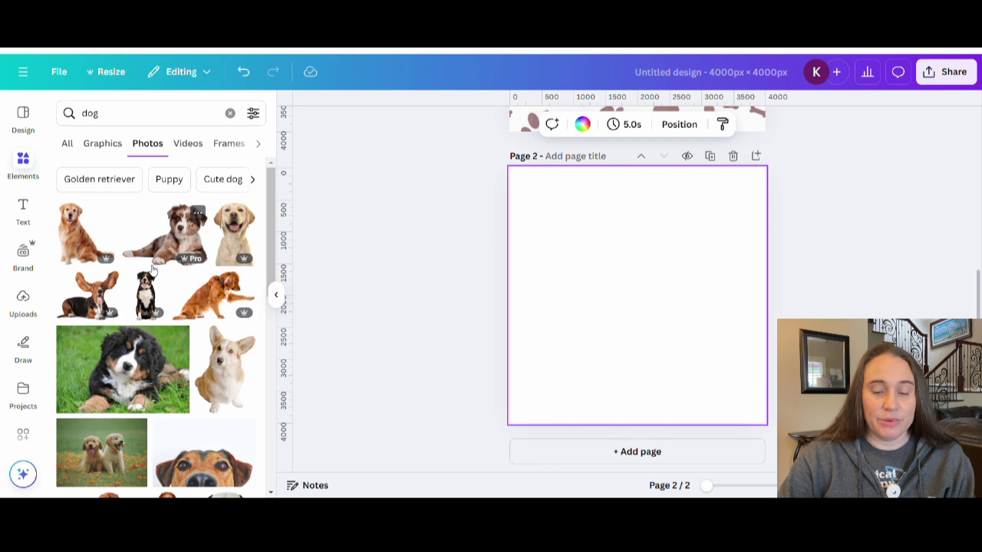
Step: Add the photo of the black, white and tan dog on a blurred background to page 2 and remove its background
{"action": "scroll", "coordinate": [144, 270], "scroll_direction": "down", "scroll_amount": 6}
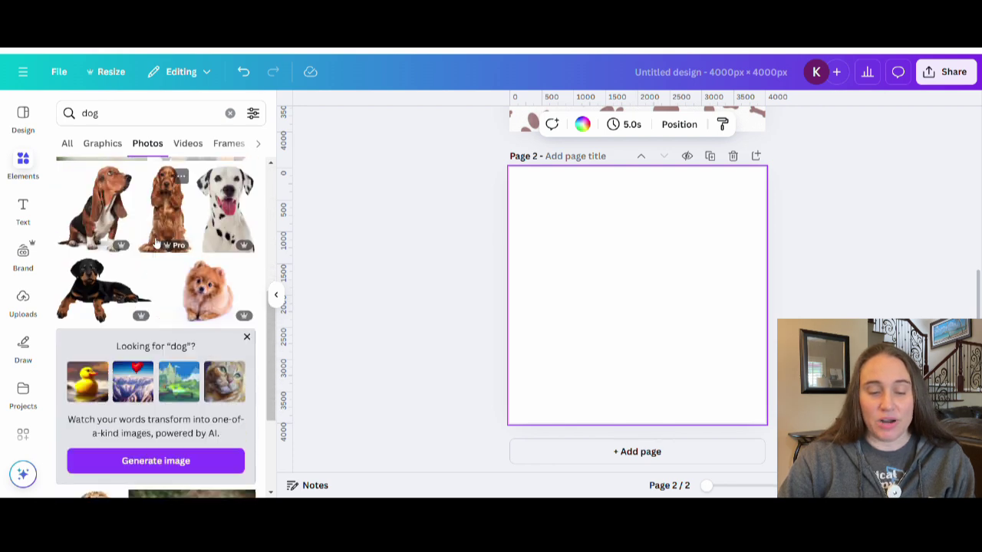
{"action": "scroll", "coordinate": [143, 233], "scroll_direction": "down", "scroll_amount": 4}
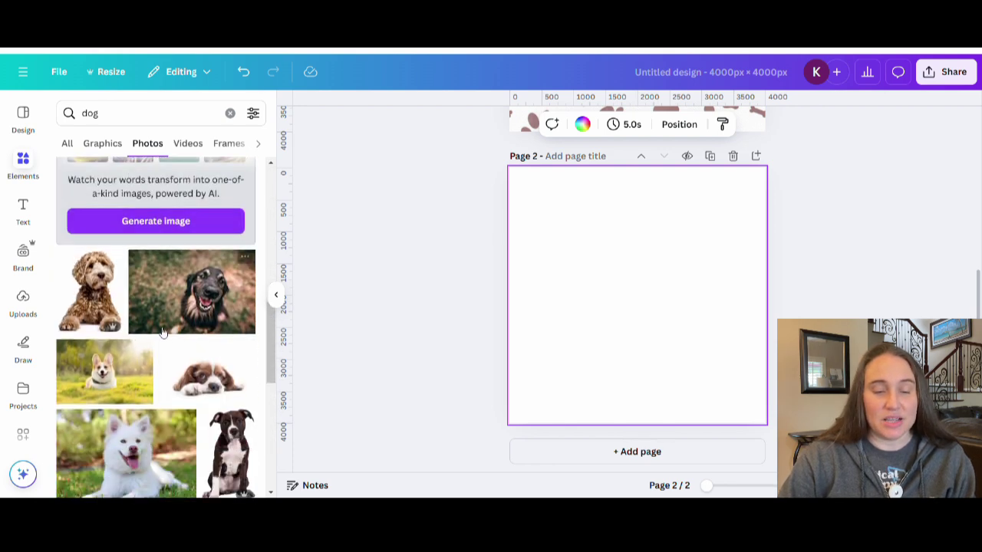
{"action": "scroll", "coordinate": [163, 222], "scroll_direction": "down", "scroll_amount": 2}
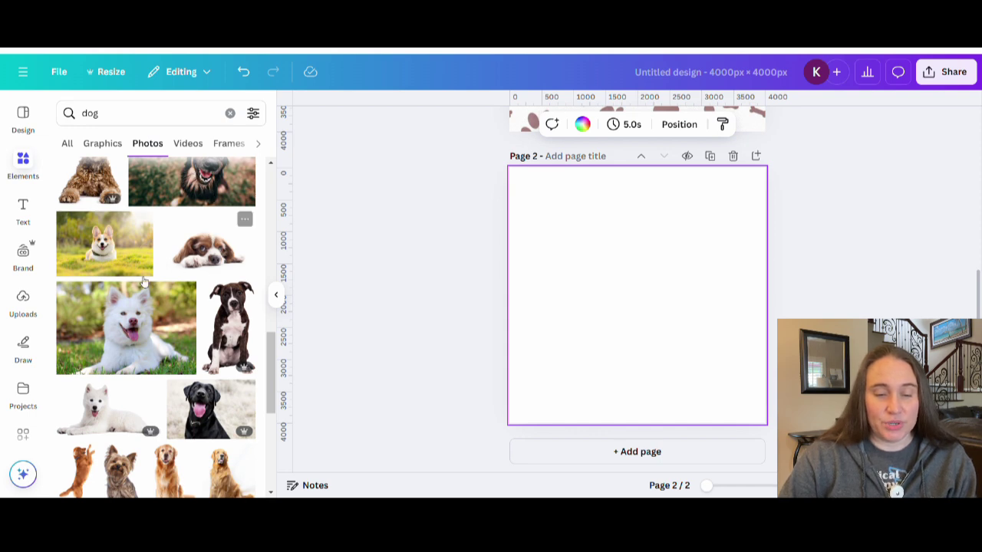
{"action": "scroll", "coordinate": [127, 295], "scroll_direction": "down", "scroll_amount": 10}
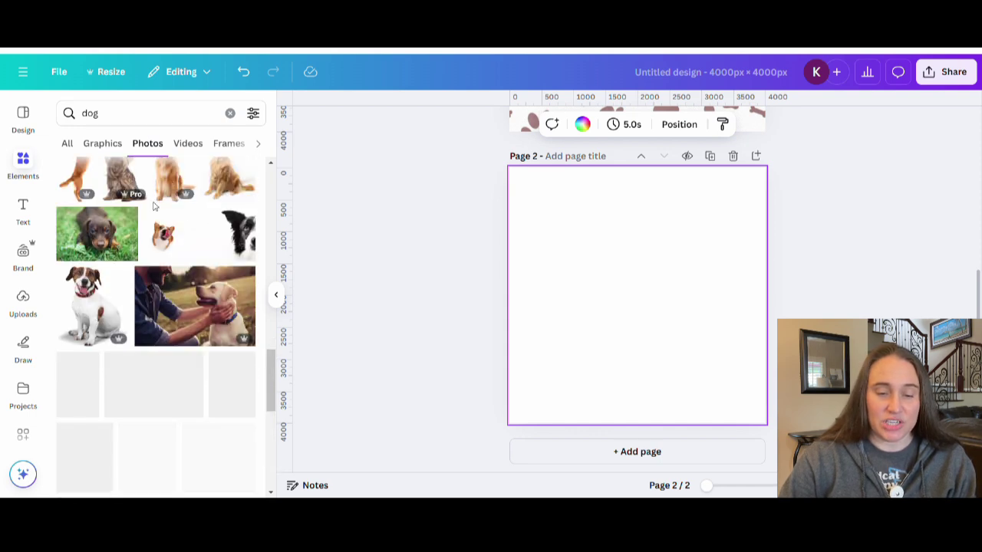
{"action": "scroll", "coordinate": [176, 184], "scroll_direction": "up", "scroll_amount": 2}
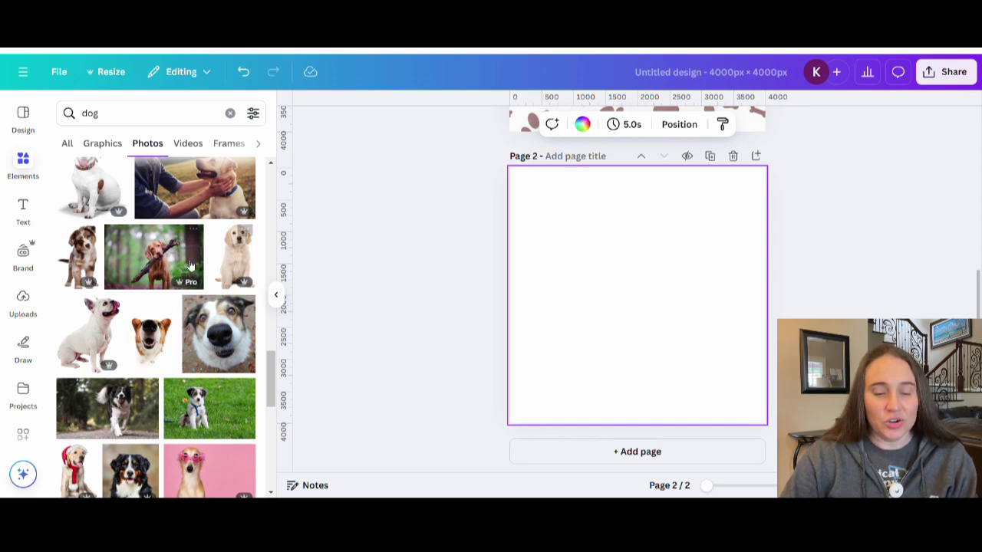
{"action": "scroll", "coordinate": [176, 266], "scroll_direction": "down", "scroll_amount": 5}
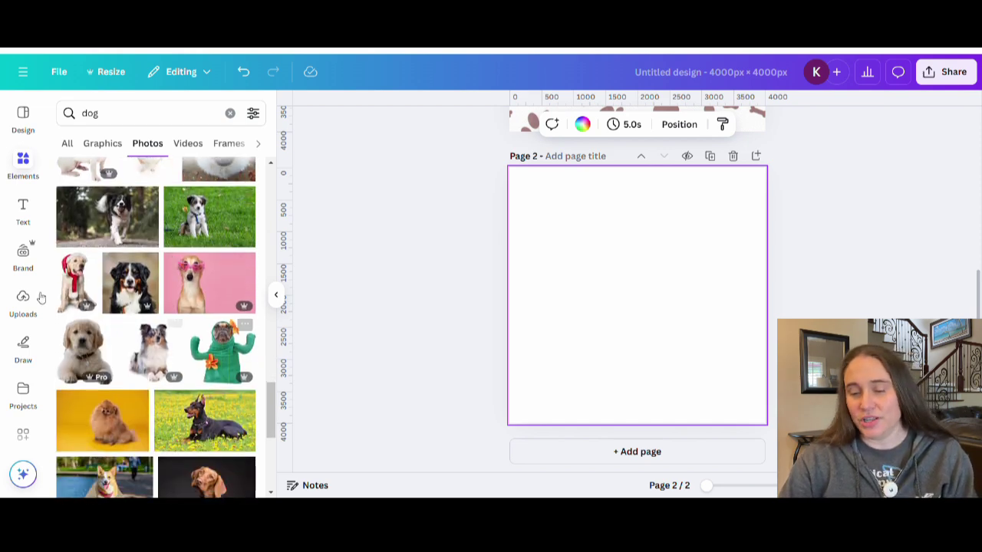
{"action": "left_click", "coordinate": [130, 282]}
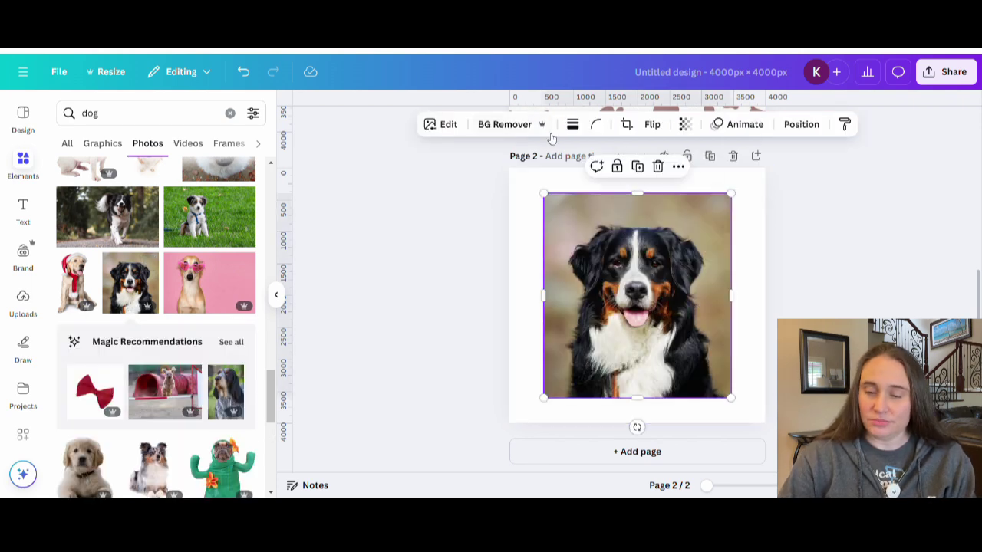
{"action": "left_click", "coordinate": [527, 125]}
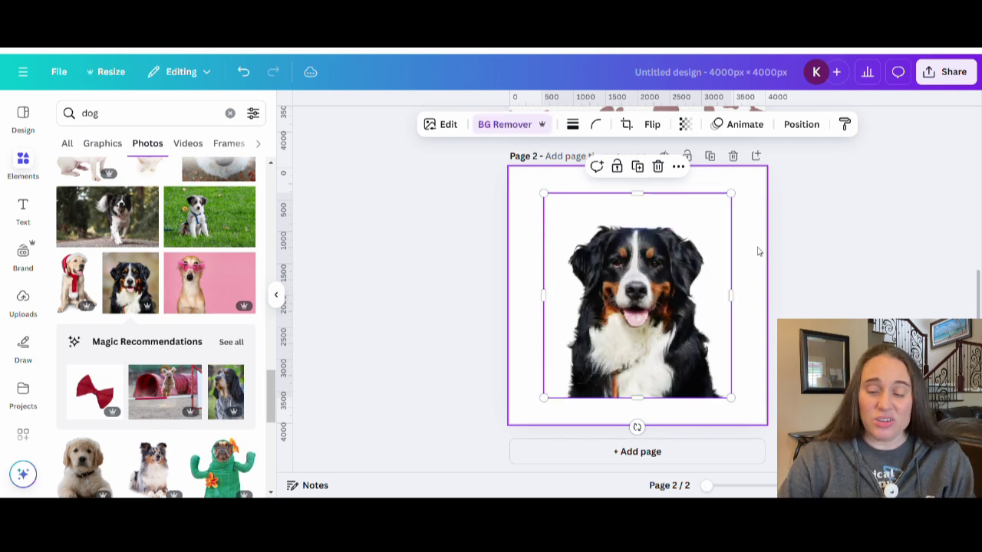
Step: Move the dog cutout toward the upper-left part of page 2 and enlarge it
{"action": "left_click", "coordinate": [764, 299]}
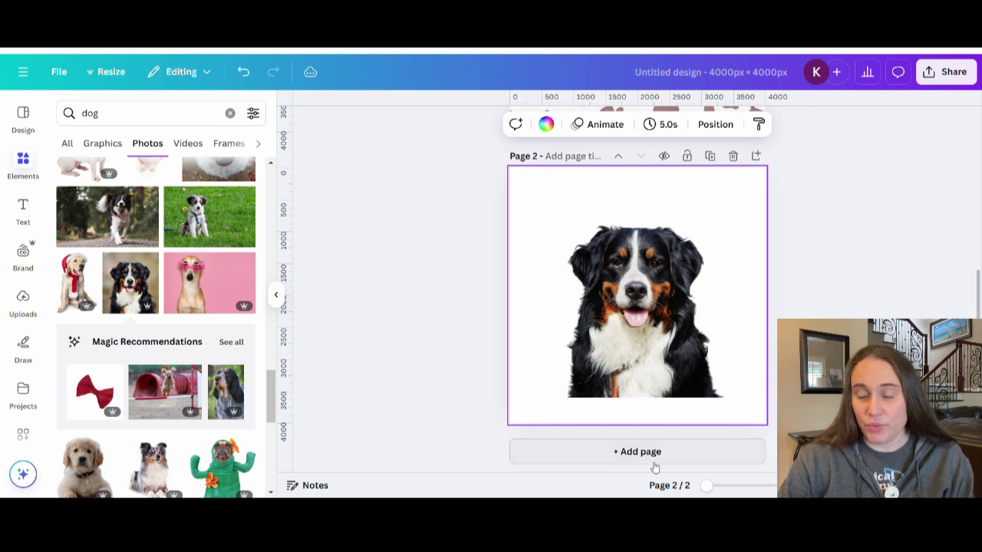
{"action": "key", "text": "ctrl+z"}
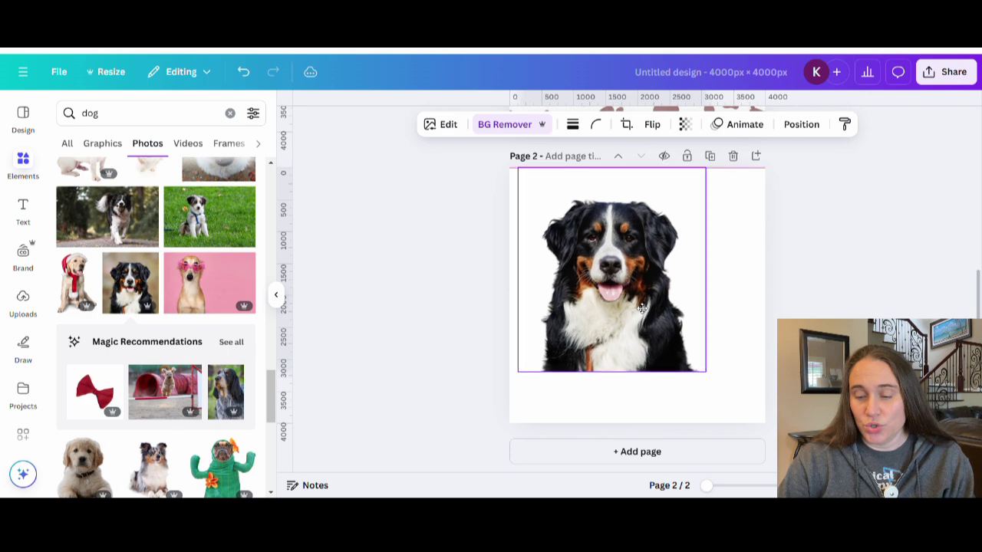
{"action": "left_click_drag", "start_coordinate": [704, 368], "coordinate": [738, 424]}
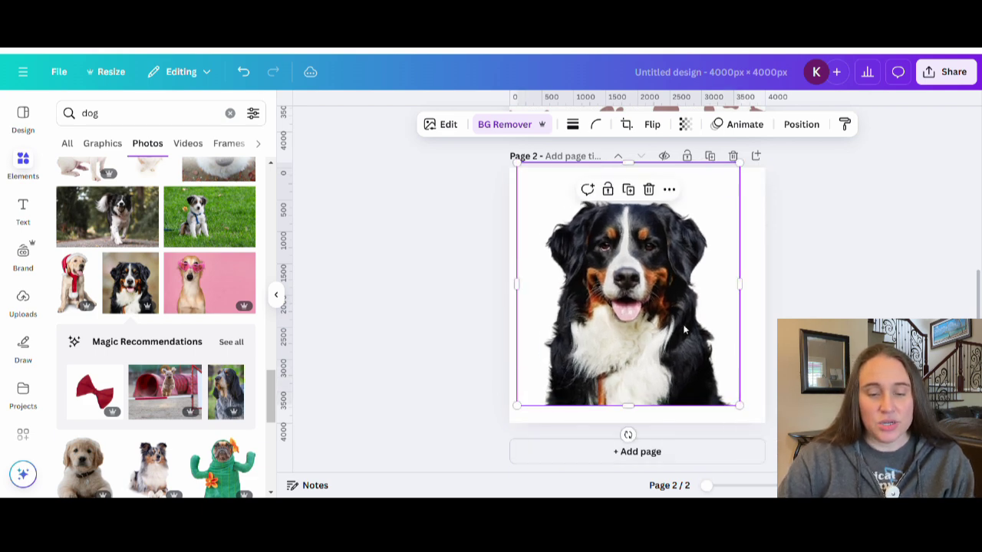
Step: Erase the dog's neck and chest below the chin with Magic Eraser, and crop off the remaining body to leave only the head
{"action": "left_click", "coordinate": [448, 124]}
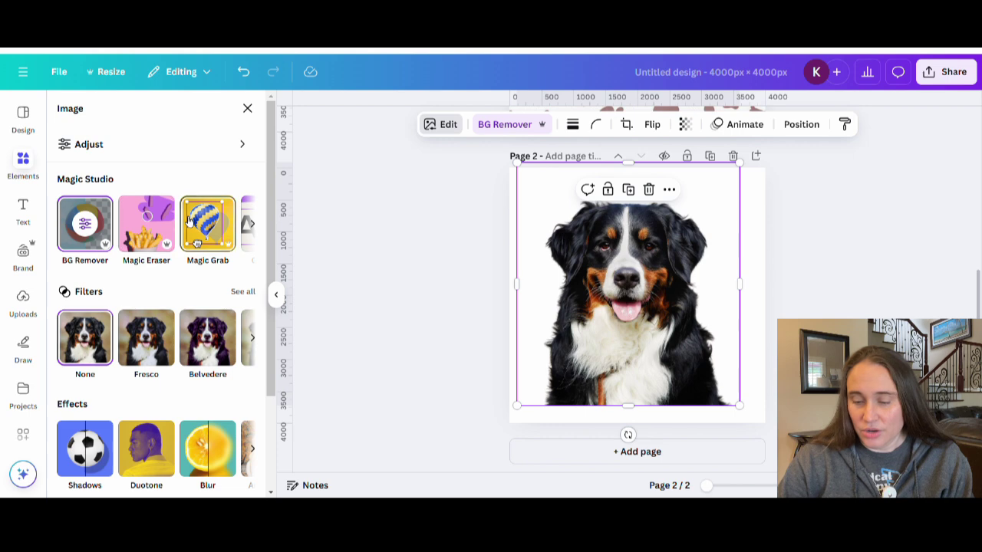
{"action": "left_click", "coordinate": [151, 228]}
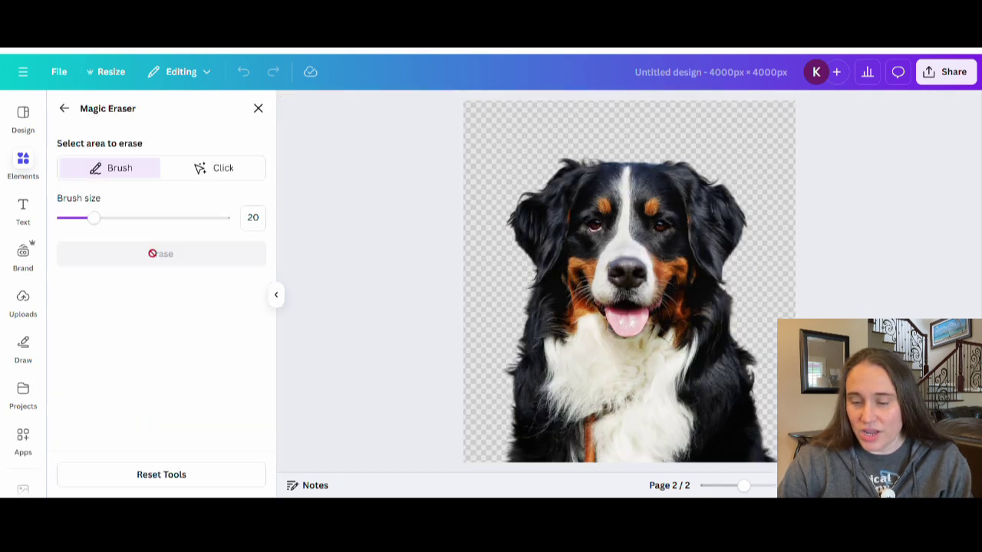
{"action": "left_click_drag", "start_coordinate": [745, 486], "coordinate": [764, 485]}
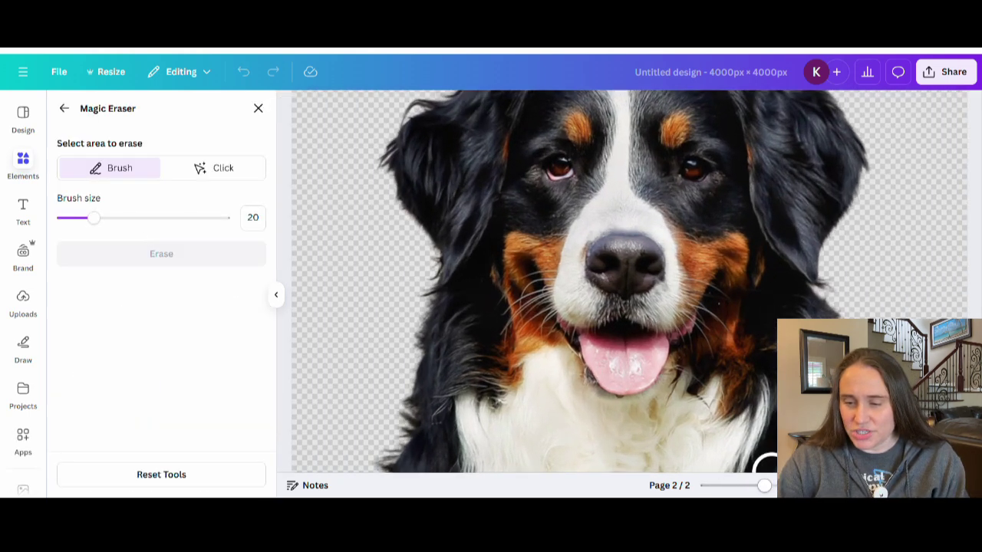
{"action": "left_click", "coordinate": [822, 306]}
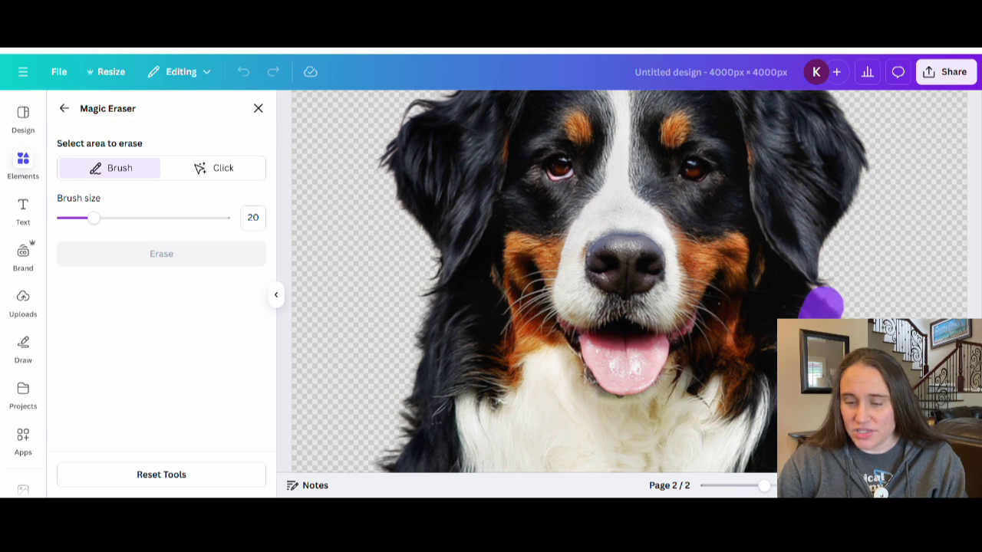
{"action": "mouse_move", "coordinate": [783, 394]}
{"action": "left_mouse_down"}
{"action": "mouse_move", "coordinate": [758, 432]}
{"action": "mouse_move", "coordinate": [706, 447]}
{"action": "mouse_move", "coordinate": [697, 422]}
{"action": "mouse_move", "coordinate": [678, 412]}
{"action": "mouse_move", "coordinate": [591, 419]}
{"action": "mouse_move", "coordinate": [541, 371]}
{"action": "mouse_move", "coordinate": [530, 394]}
{"action": "mouse_move", "coordinate": [489, 412]}
{"action": "mouse_move", "coordinate": [432, 413]}
{"action": "mouse_move", "coordinate": [412, 376]}
{"action": "mouse_move", "coordinate": [400, 380]}
{"action": "left_mouse_up"}
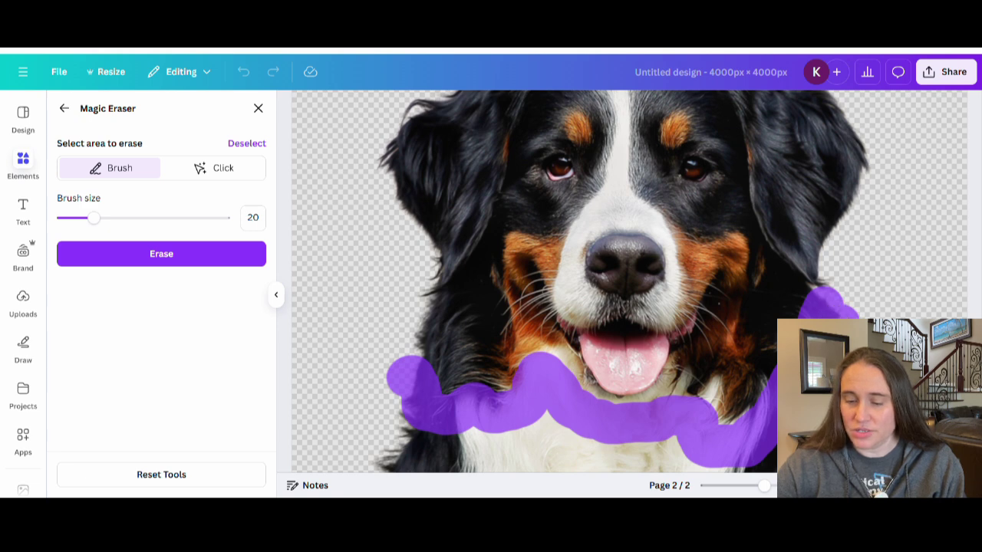
{"action": "mouse_move", "coordinate": [777, 445]}
{"action": "left_mouse_down"}
{"action": "mouse_move", "coordinate": [719, 462]}
{"action": "mouse_move", "coordinate": [559, 434]}
{"action": "mouse_move", "coordinate": [550, 421]}
{"action": "mouse_move", "coordinate": [582, 444]}
{"action": "mouse_move", "coordinate": [540, 432]}
{"action": "mouse_move", "coordinate": [397, 440]}
{"action": "mouse_move", "coordinate": [399, 411]}
{"action": "mouse_move", "coordinate": [378, 393]}
{"action": "mouse_move", "coordinate": [440, 425]}
{"action": "mouse_move", "coordinate": [384, 449]}
{"action": "mouse_move", "coordinate": [750, 460]}
{"action": "left_mouse_up"}
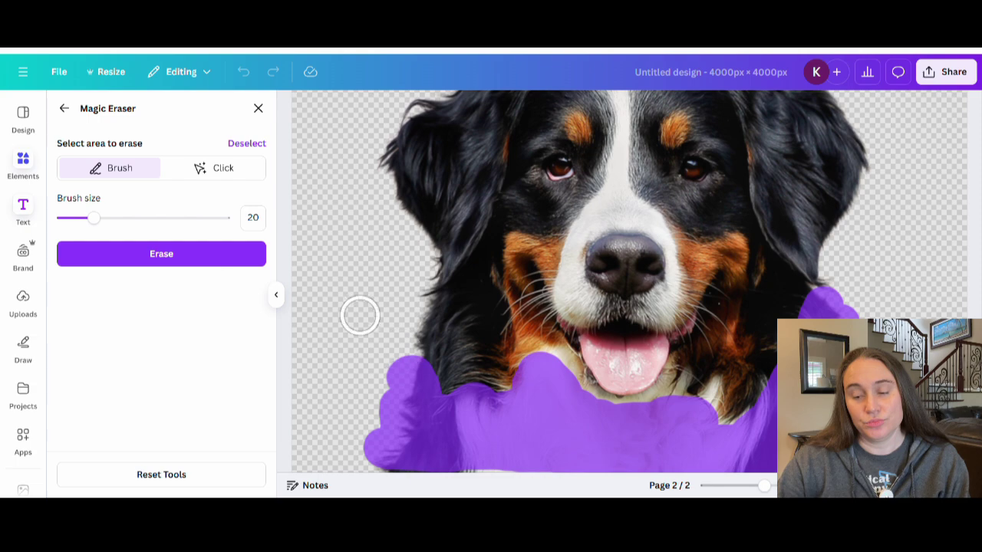
{"action": "left_click", "coordinate": [108, 254]}
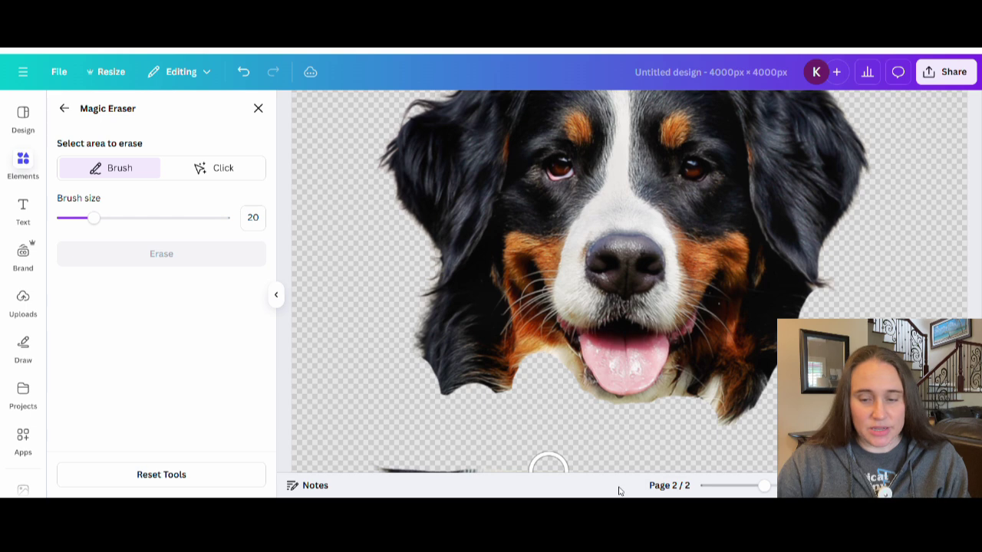
{"action": "left_click", "coordinate": [66, 110]}
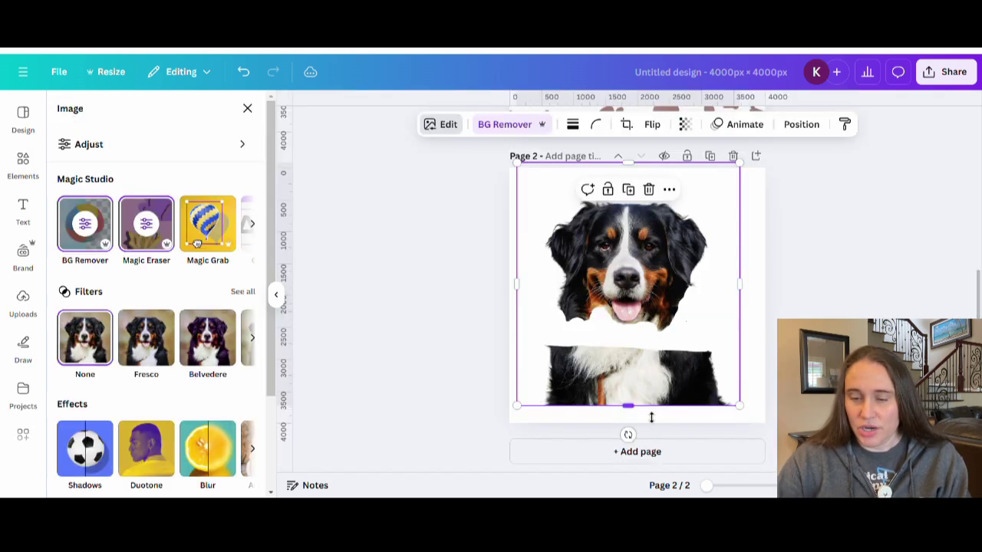
{"action": "left_click_drag", "start_coordinate": [635, 415], "coordinate": [631, 340]}
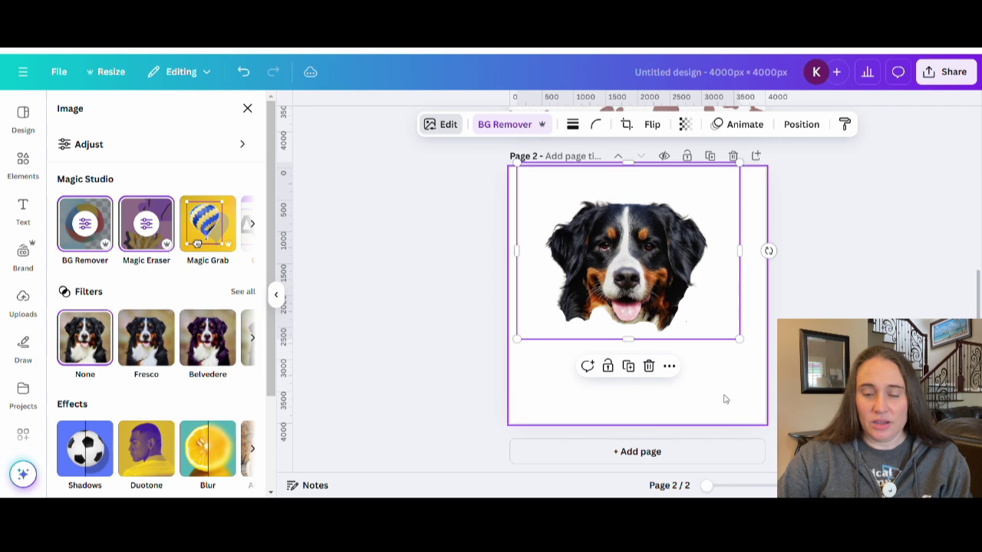
{"action": "left_click", "coordinate": [729, 395]}
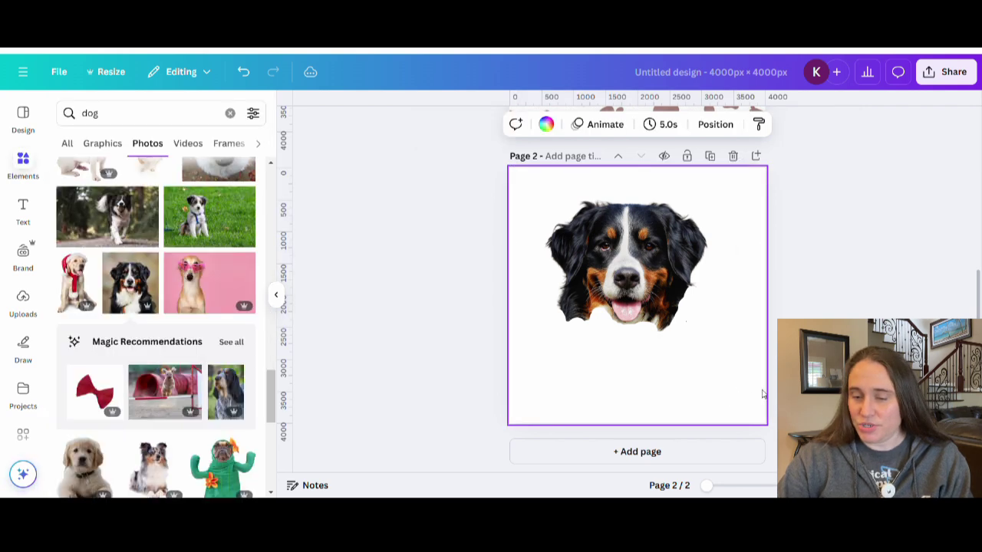
Step: Enlarge the dog-head cutout until it nearly spans page 2 and centre it horizontally on the page
{"action": "left_click", "coordinate": [144, 282]}
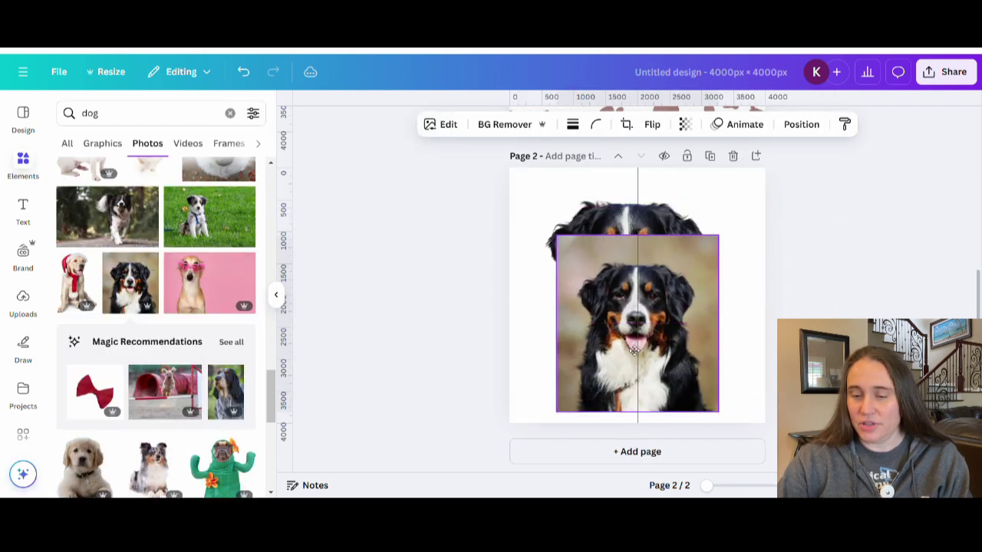
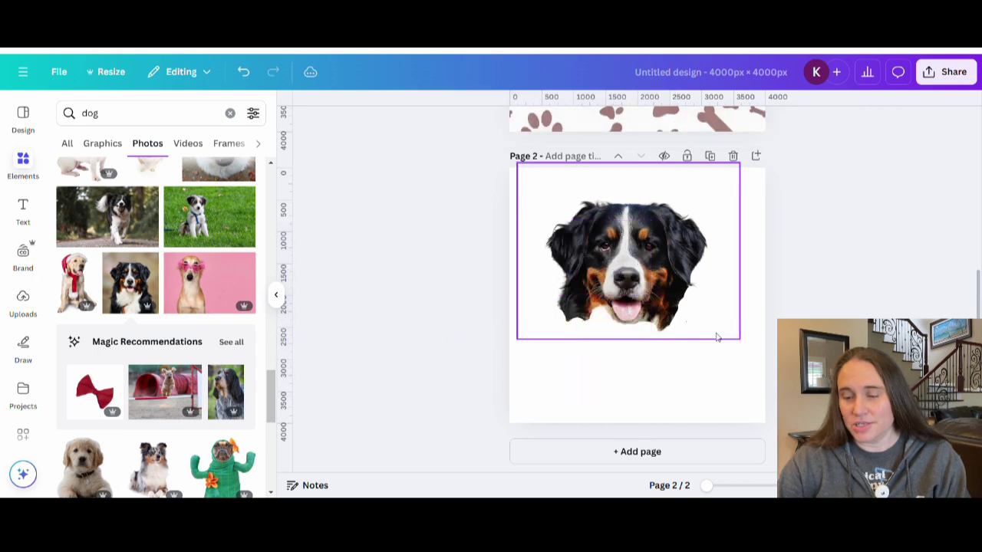
{"action": "left_click", "coordinate": [722, 283]}
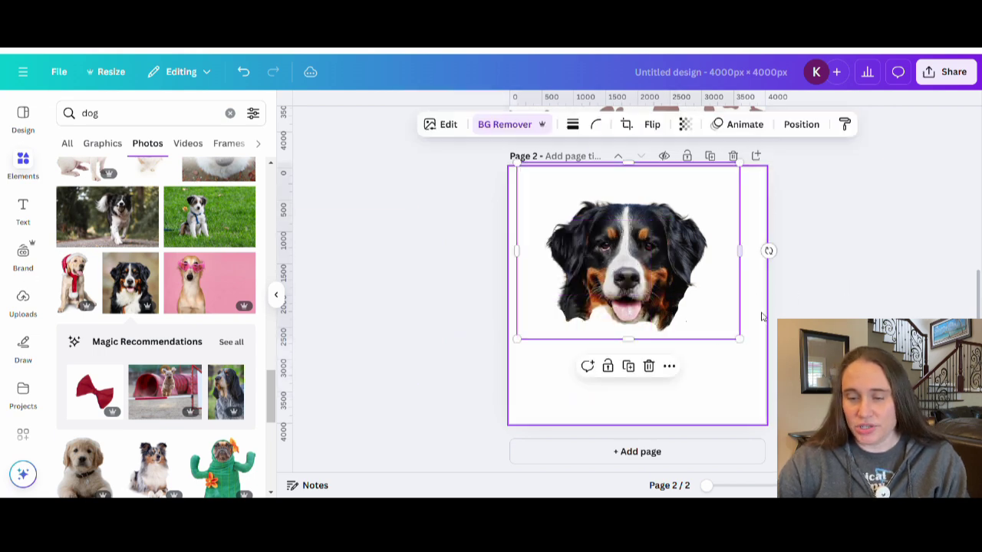
{"action": "left_click_drag", "start_coordinate": [741, 339], "coordinate": [855, 427]}
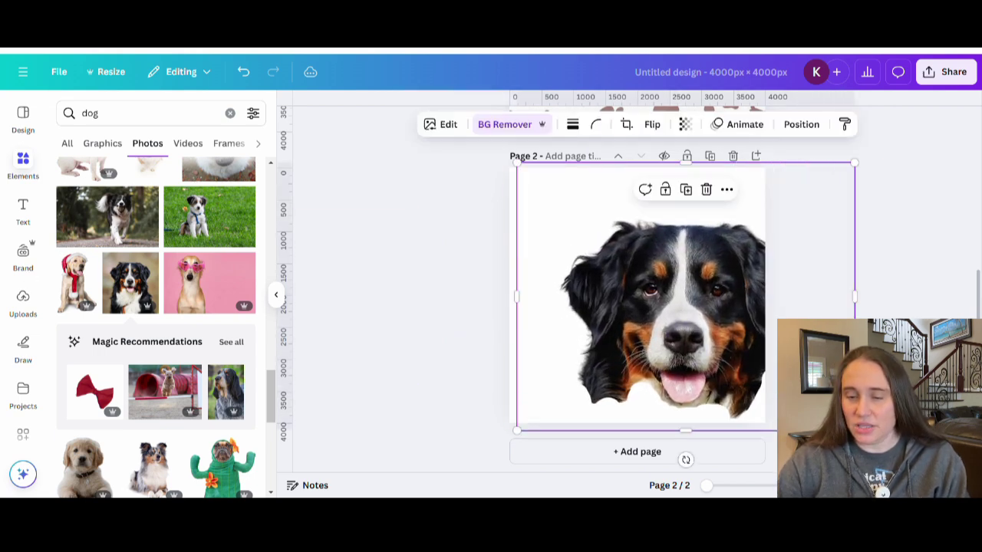
{"action": "left_click_drag", "start_coordinate": [715, 362], "coordinate": [666, 343]}
{"action": "left_click_drag", "start_coordinate": [816, 150], "coordinate": [782, 166]}
{"action": "left_click_drag", "start_coordinate": [599, 335], "coordinate": [616, 332]}
Step: Move the dog-head cutout onto page 1 and centre it over the paw-and-bone pattern
{"action": "scroll", "coordinate": [652, 383], "scroll_direction": "up", "scroll_amount": 4}
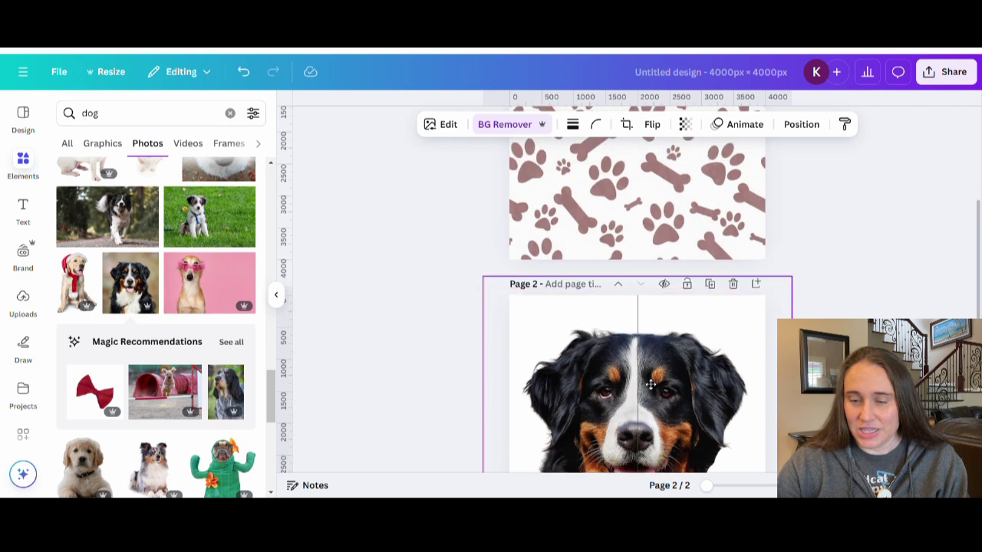
{"action": "left_click_drag", "start_coordinate": [651, 384], "coordinate": [659, 287]}
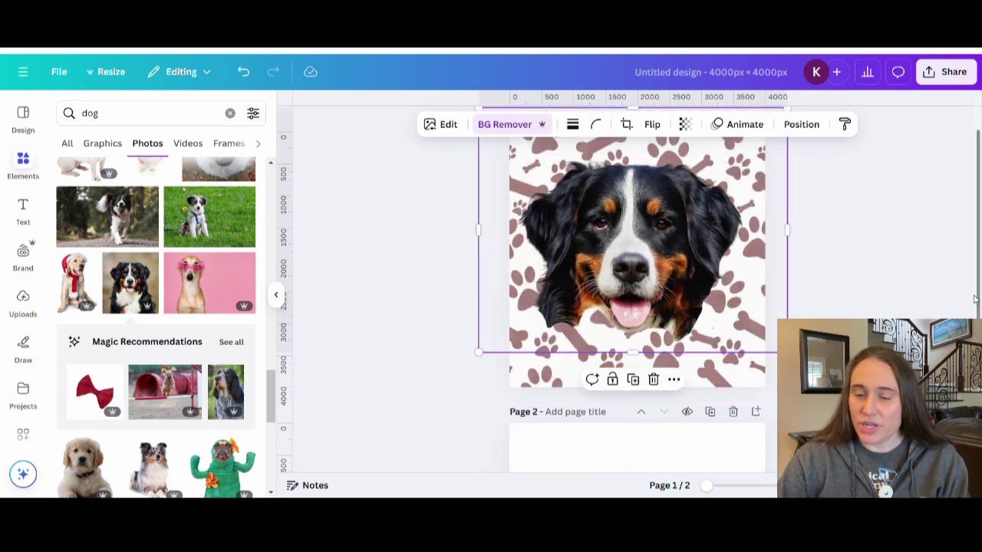
{"action": "left_click_drag", "start_coordinate": [701, 268], "coordinate": [711, 260]}
{"action": "scroll", "coordinate": [655, 214], "scroll_direction": "up", "scroll_amount": 1}
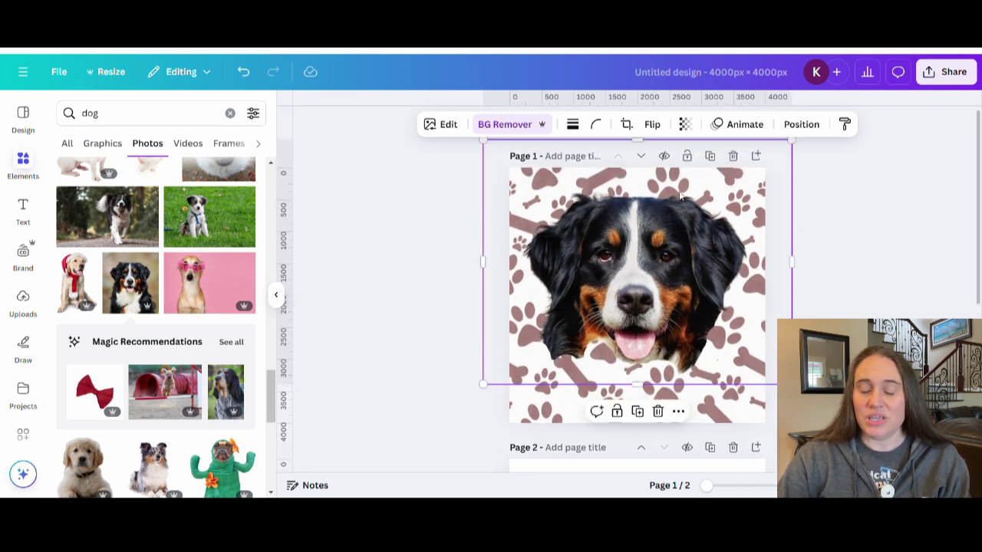
{"action": "left_click_drag", "start_coordinate": [679, 196], "coordinate": [678, 210]}
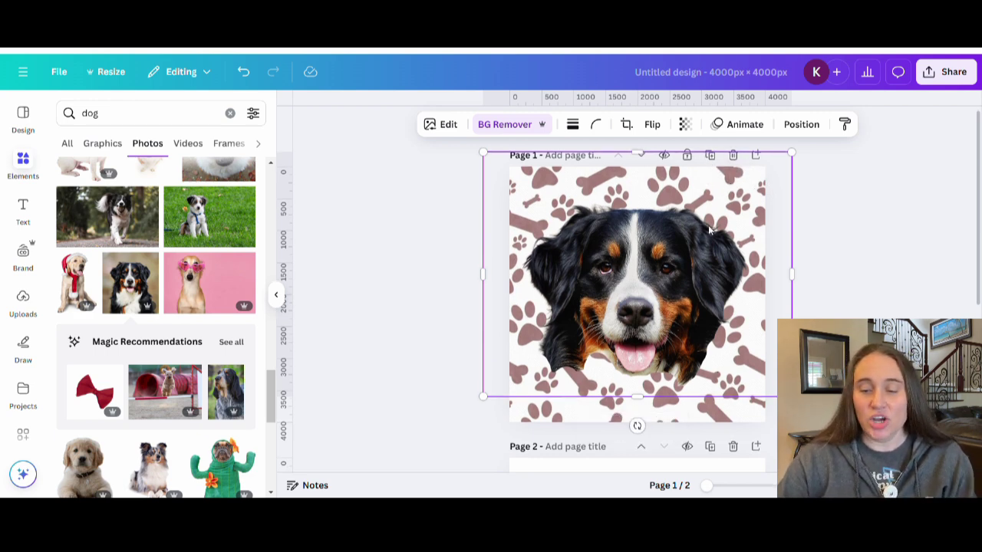
Step: Return the dog-head cutout from page 1 to page 2 and reposition it near the page's centre
{"action": "scroll", "coordinate": [654, 230], "scroll_direction": "down", "scroll_amount": 3}
{"action": "left_click_drag", "start_coordinate": [653, 185], "coordinate": [664, 431]}
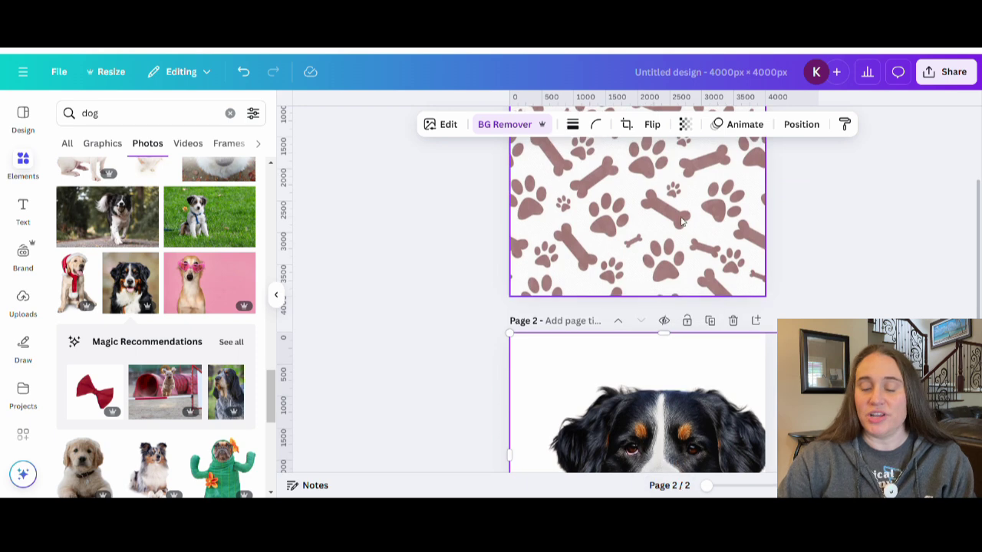
{"action": "scroll", "coordinate": [646, 234], "scroll_direction": "up", "scroll_amount": 2}
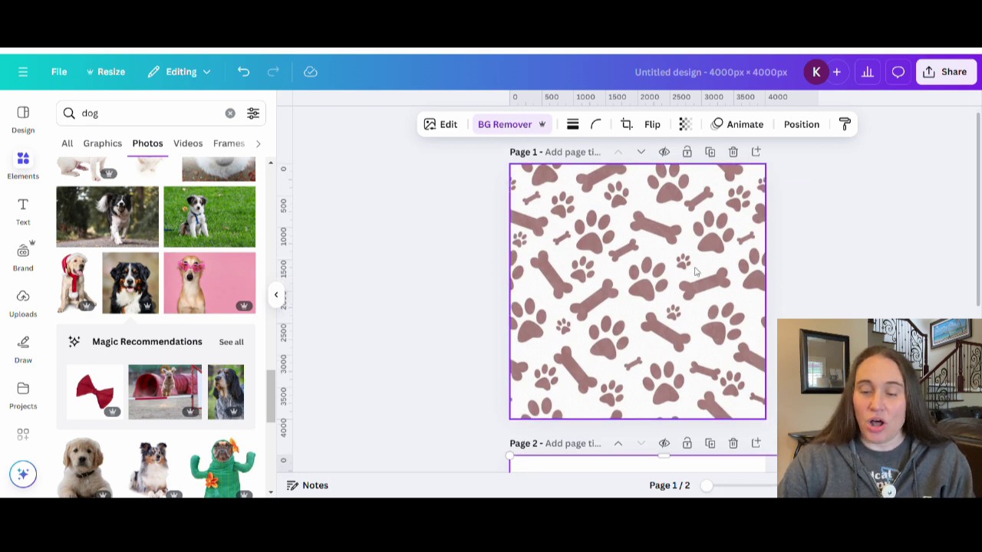
{"action": "scroll", "coordinate": [685, 345], "scroll_direction": "down", "scroll_amount": 3}
{"action": "left_click_drag", "start_coordinate": [686, 415], "coordinate": [670, 411]}
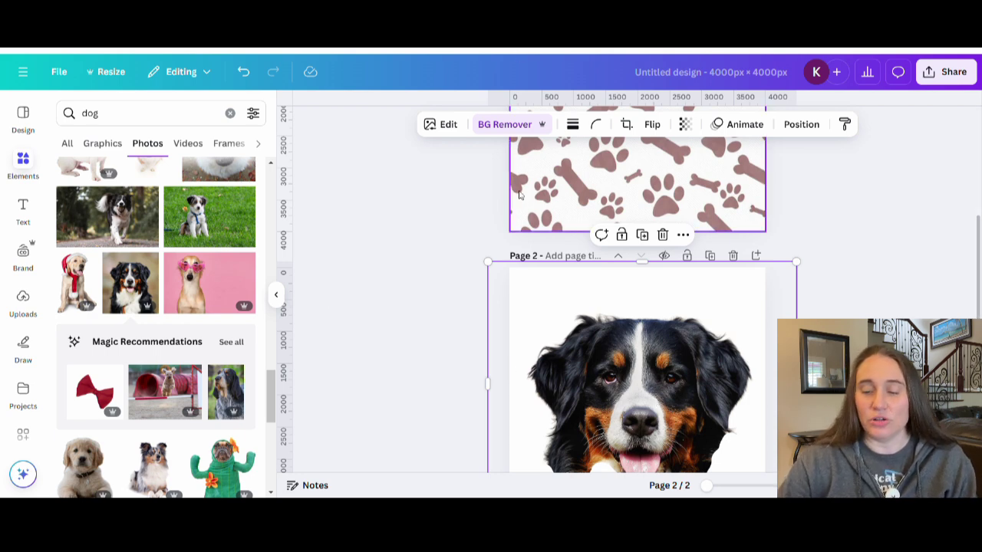
{"action": "scroll", "coordinate": [821, 231], "scroll_direction": "down", "scroll_amount": 2}
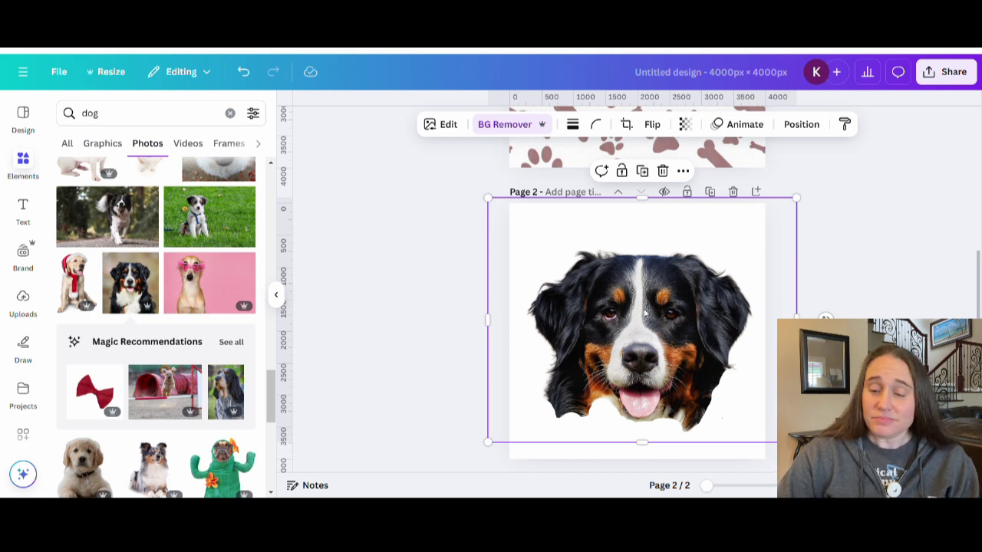
{"action": "scroll", "coordinate": [741, 329], "scroll_direction": "up", "scroll_amount": 6}
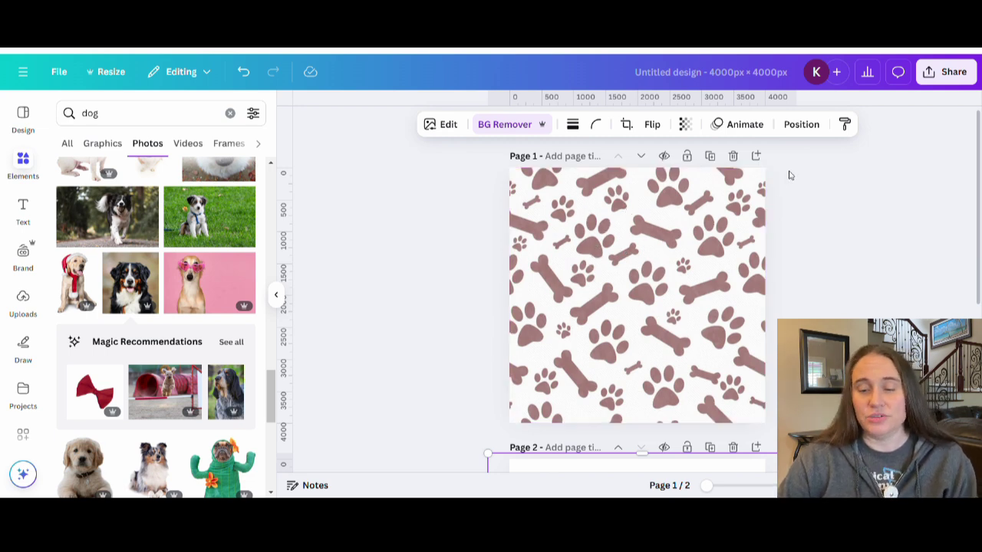
{"action": "scroll", "coordinate": [748, 230], "scroll_direction": "down", "scroll_amount": 7}
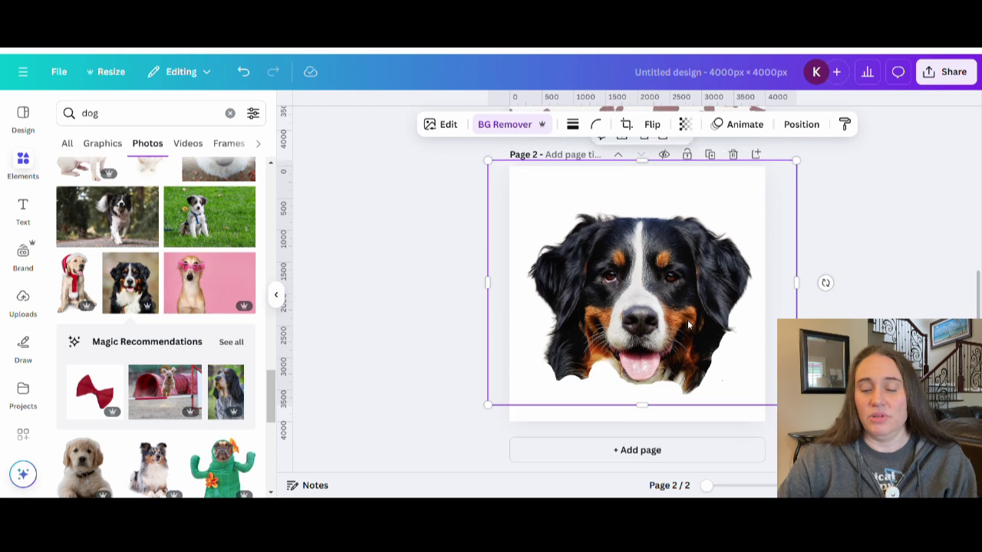
Step: Try black as page 2's background behind the dog head, and change it to the dark gray default solid colour
{"action": "left_click", "coordinate": [547, 420]}
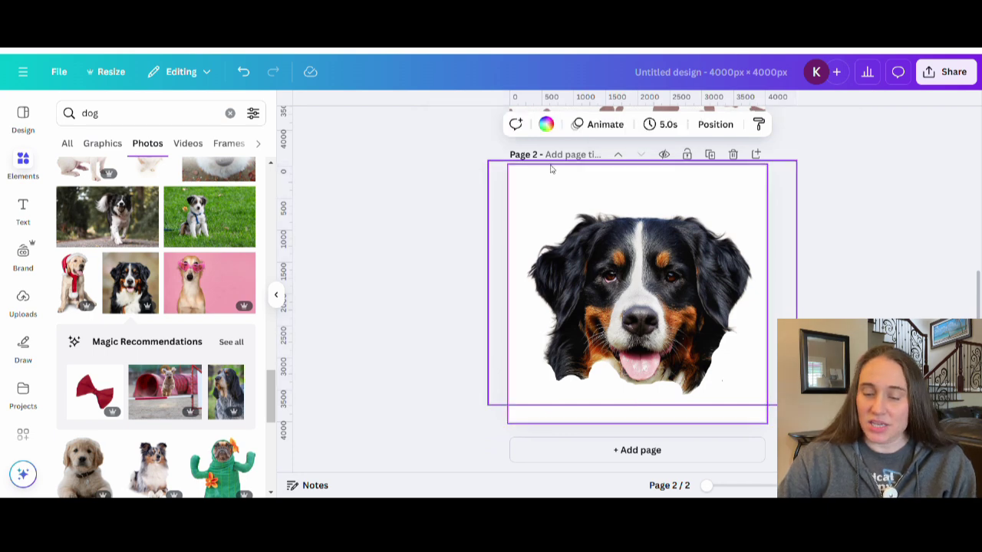
{"action": "left_click", "coordinate": [545, 125]}
{"action": "left_click", "coordinate": [70, 471]}
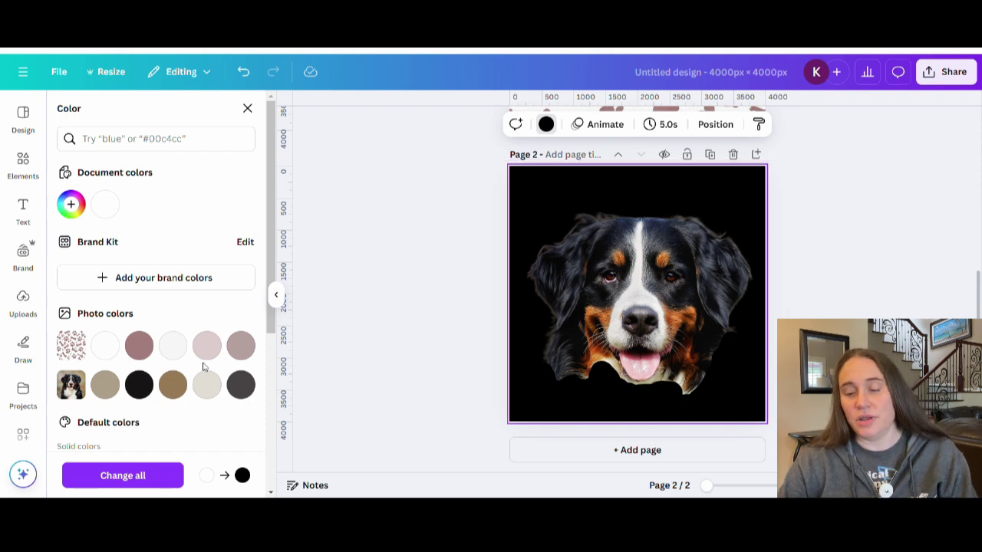
{"action": "scroll", "coordinate": [230, 323], "scroll_direction": "down", "scroll_amount": 3}
{"action": "left_click", "coordinate": [105, 281]}
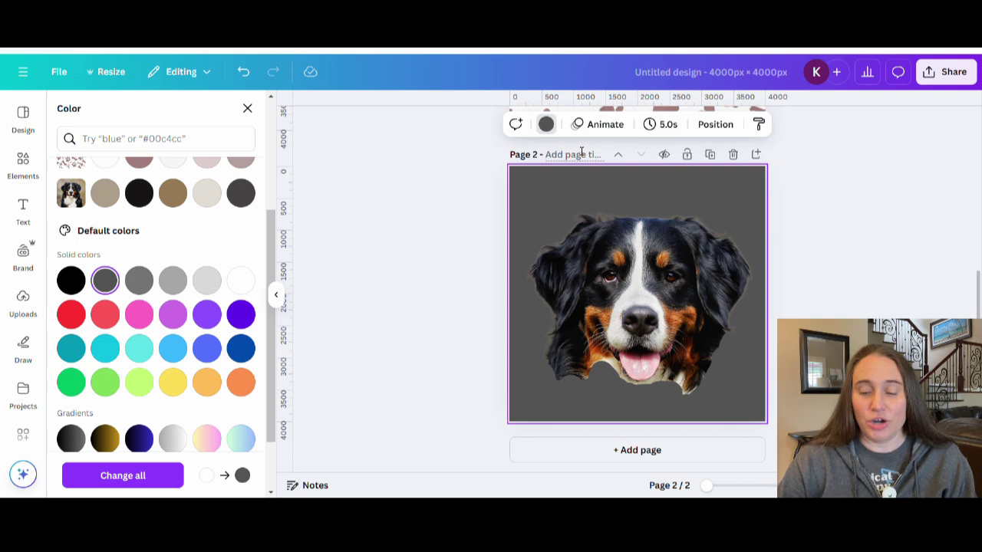
{"action": "scroll", "coordinate": [650, 211], "scroll_direction": "up", "scroll_amount": 2}
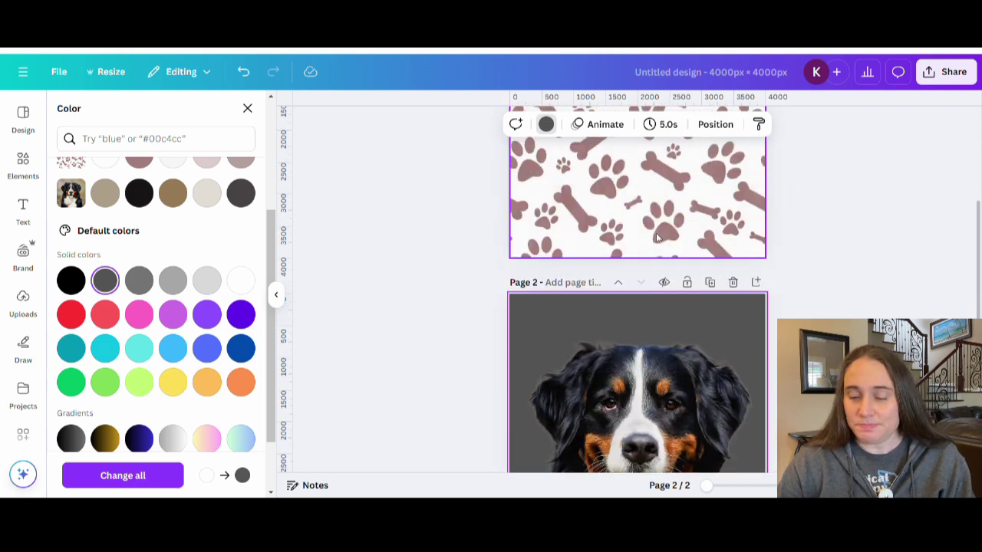
{"action": "scroll", "coordinate": [657, 349], "scroll_direction": "down", "scroll_amount": 2}
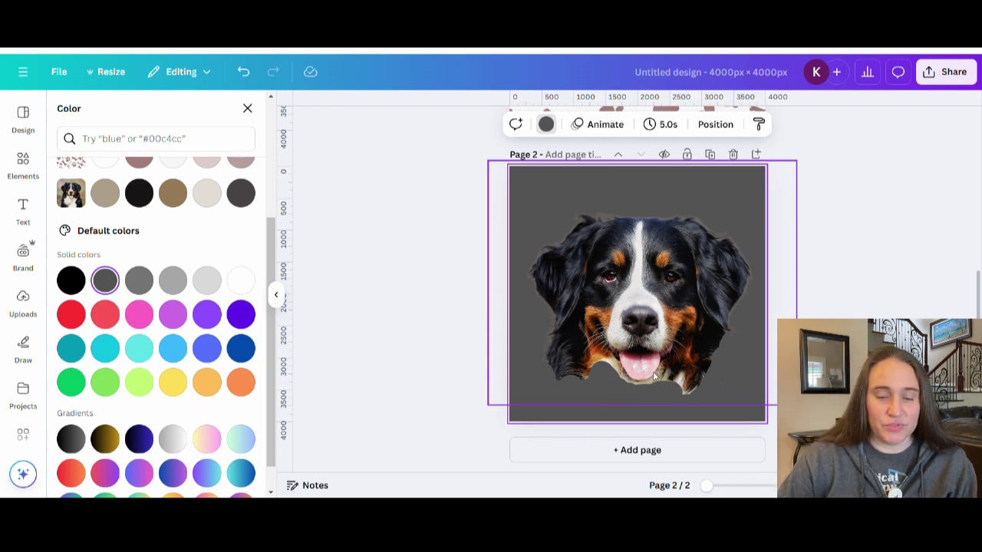
Step: Delete the dog-head cutout from page 2 and add the photo of the fluffy Pomeranian on a yellow background in its place
{"action": "key", "text": "ctrl+z"}
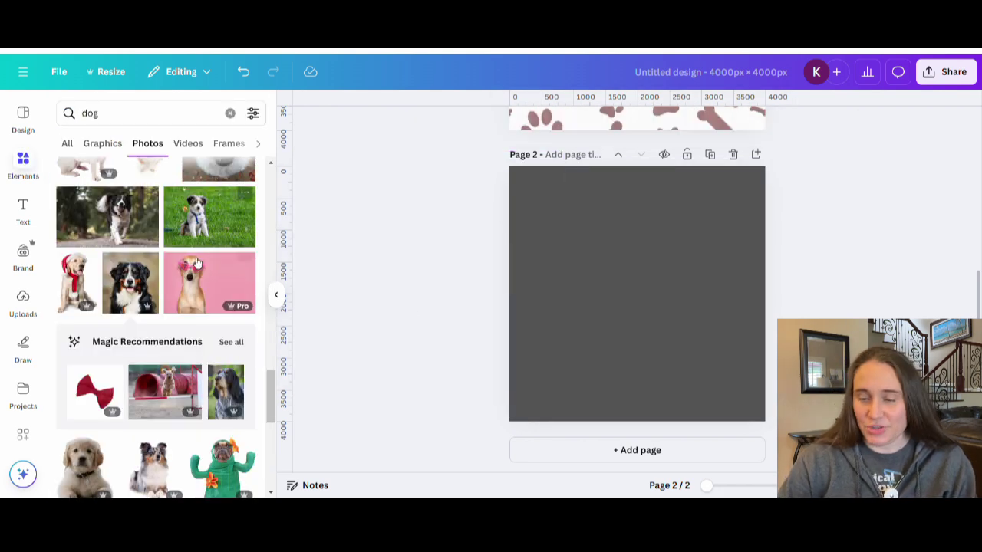
{"action": "scroll", "coordinate": [198, 264], "scroll_direction": "down", "scroll_amount": 3}
{"action": "scroll", "coordinate": [138, 241], "scroll_direction": "down", "scroll_amount": 2}
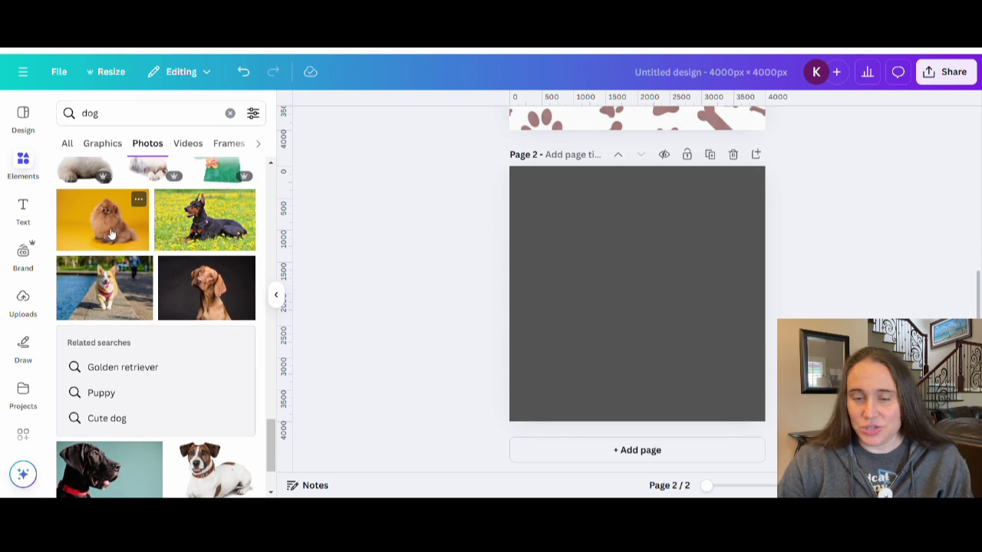
{"action": "left_click", "coordinate": [111, 234]}
{"action": "left_click_drag", "start_coordinate": [668, 323], "coordinate": [655, 316]}
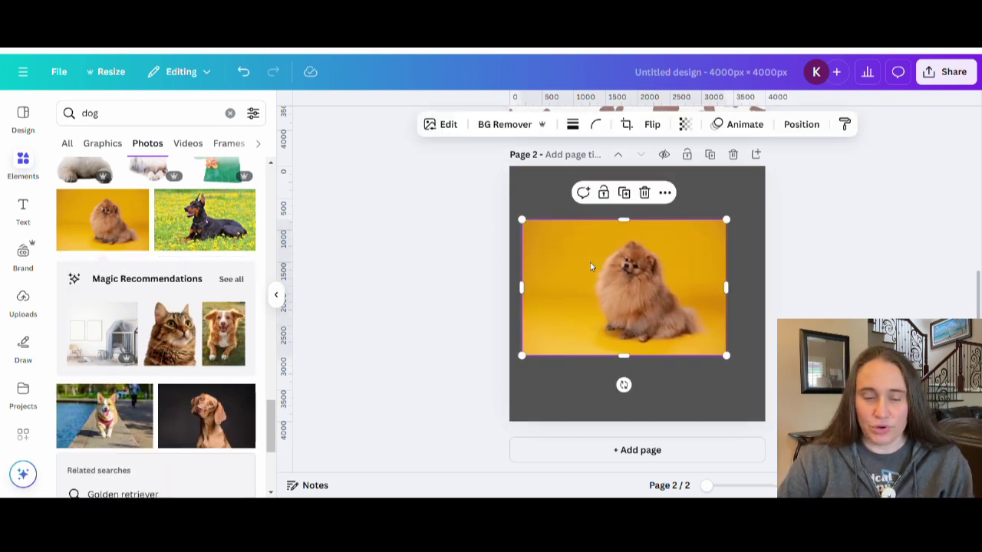
Step: Remove the Pomeranian photo's background and crop off part of the empty area to the left of the dog
{"action": "left_click", "coordinate": [501, 124]}
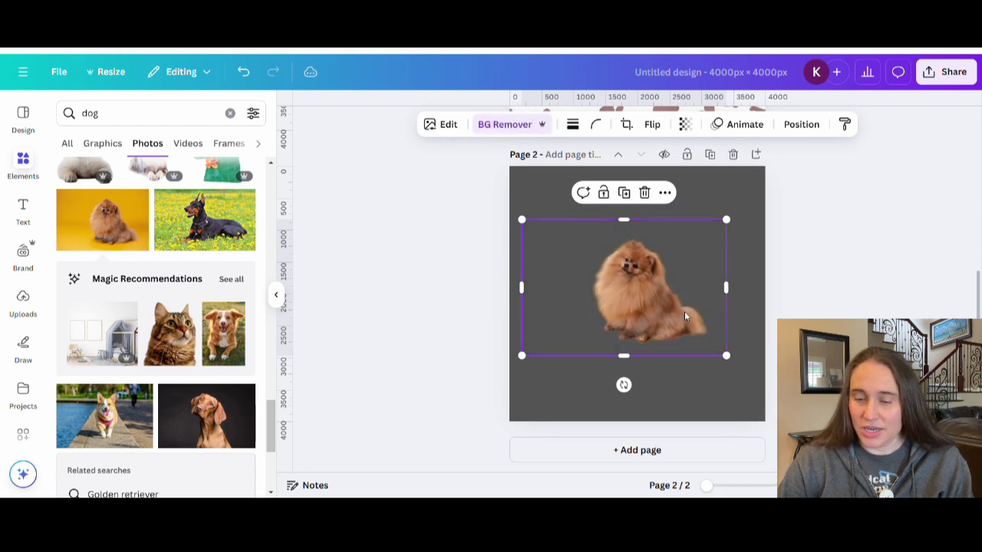
{"action": "left_click_drag", "start_coordinate": [523, 288], "coordinate": [582, 290]}
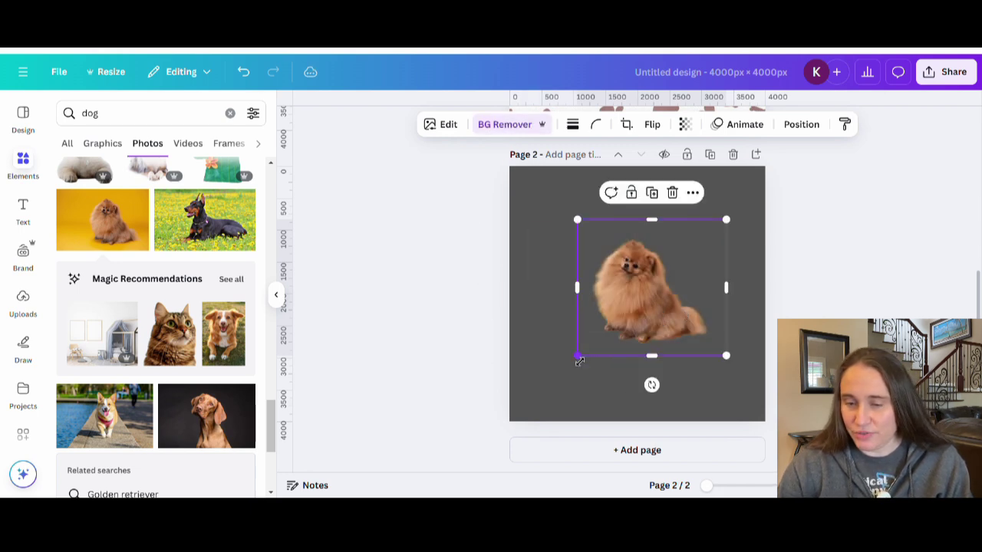
Step: Enlarge the Pomeranian cutout until the dog nearly spans page 2, and centre the image horizontally on the page
{"action": "left_click_drag", "start_coordinate": [577, 353], "coordinate": [491, 431]}
{"action": "left_click_drag", "start_coordinate": [609, 360], "coordinate": [648, 320]}
{"action": "key", "text": "Escape"}
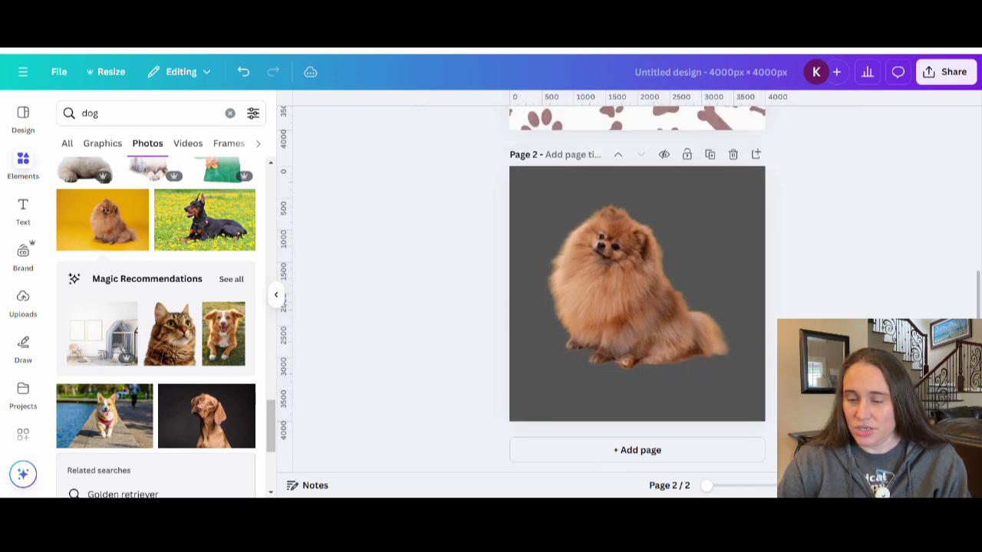
{"action": "left_click", "coordinate": [715, 332]}
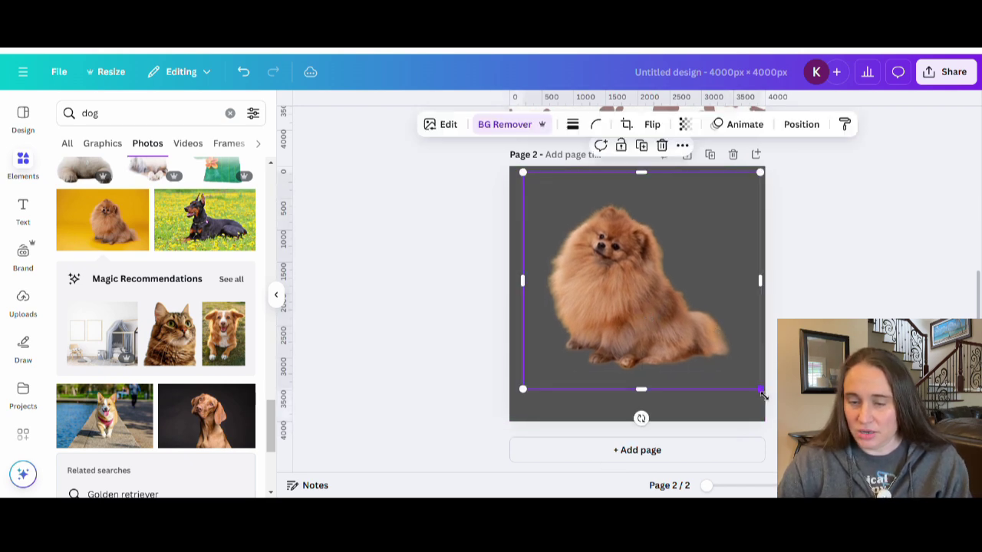
{"action": "left_click_drag", "start_coordinate": [761, 390], "coordinate": [796, 422]}
{"action": "left_click_drag", "start_coordinate": [690, 326], "coordinate": [668, 312]}
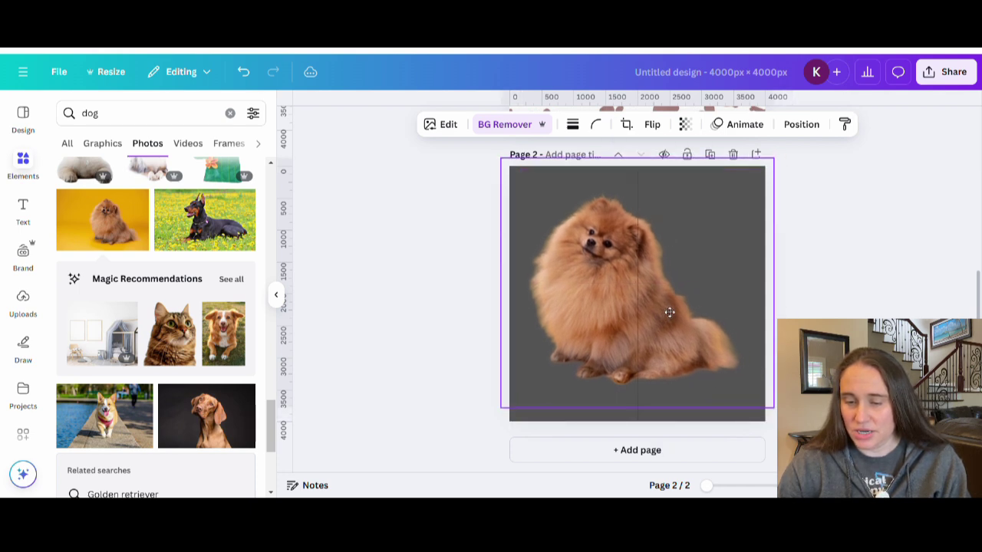
{"action": "left_click_drag", "start_coordinate": [669, 312], "coordinate": [670, 312]}
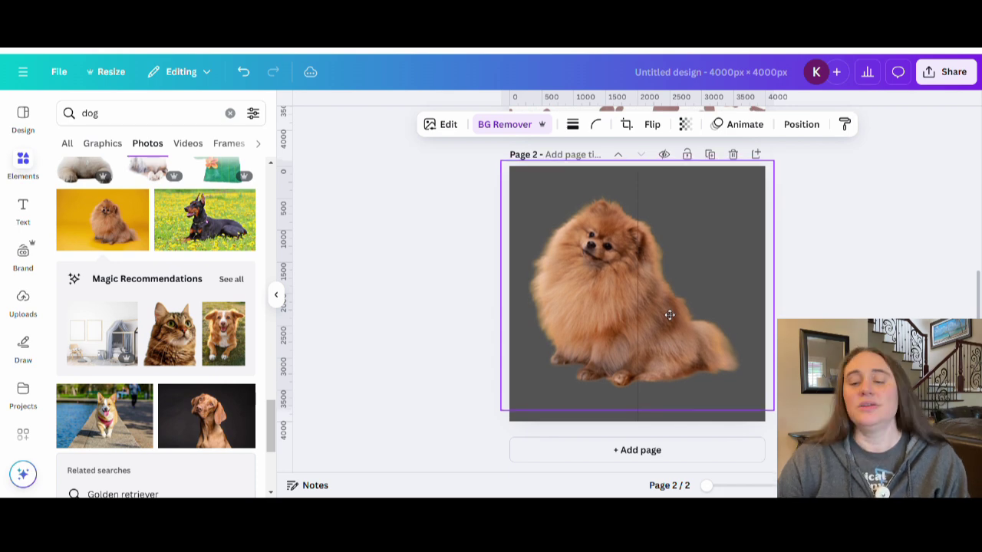
{"action": "left_click", "coordinate": [883, 309]}
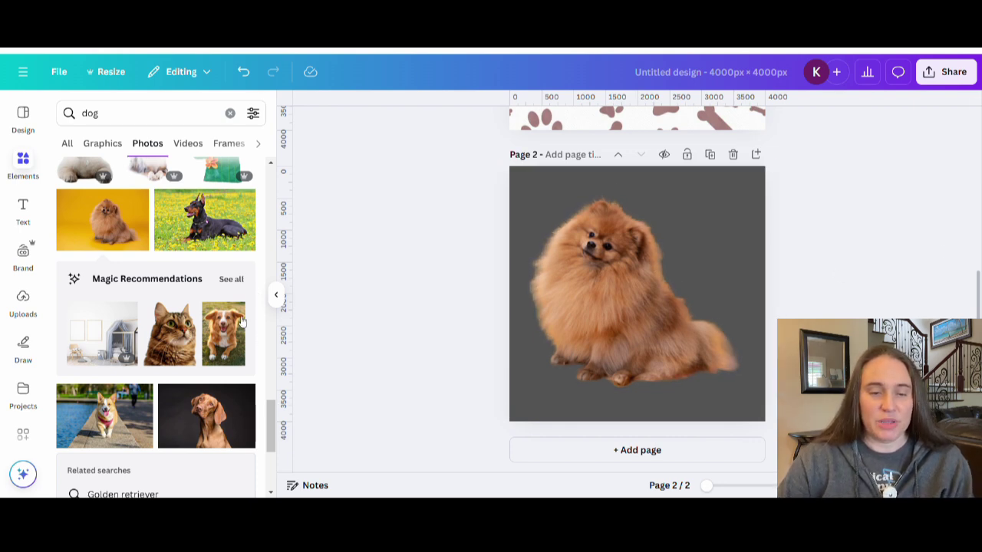
Step: Add a blank third page after the Pomeranian page
{"action": "scroll", "coordinate": [200, 308], "scroll_direction": "down", "scroll_amount": 3}
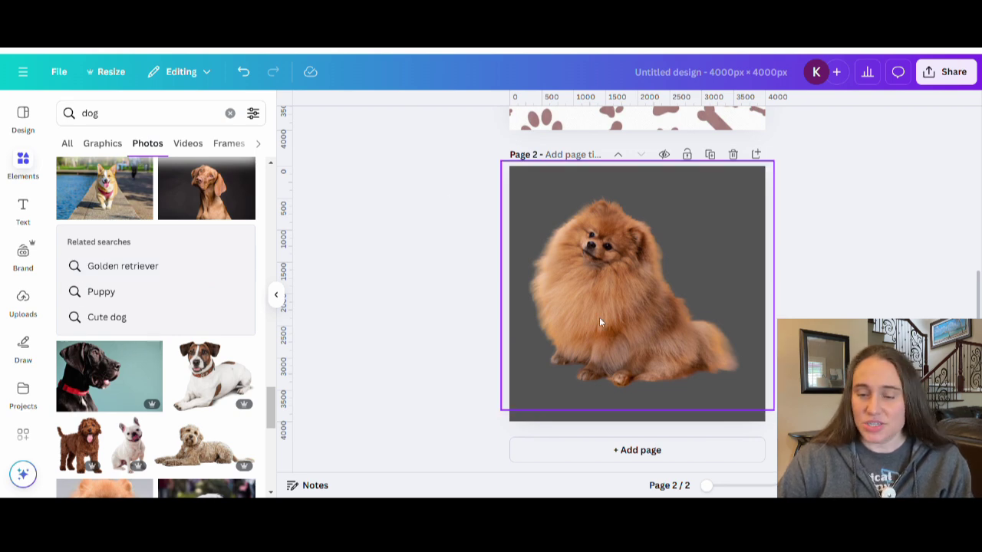
{"action": "left_click", "coordinate": [610, 451]}
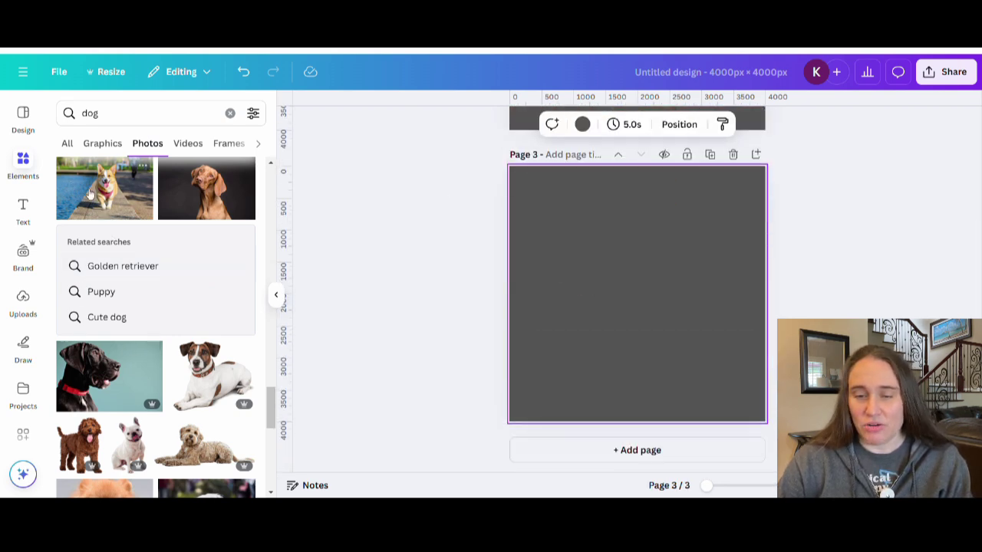
{"action": "left_click", "coordinate": [100, 198]}
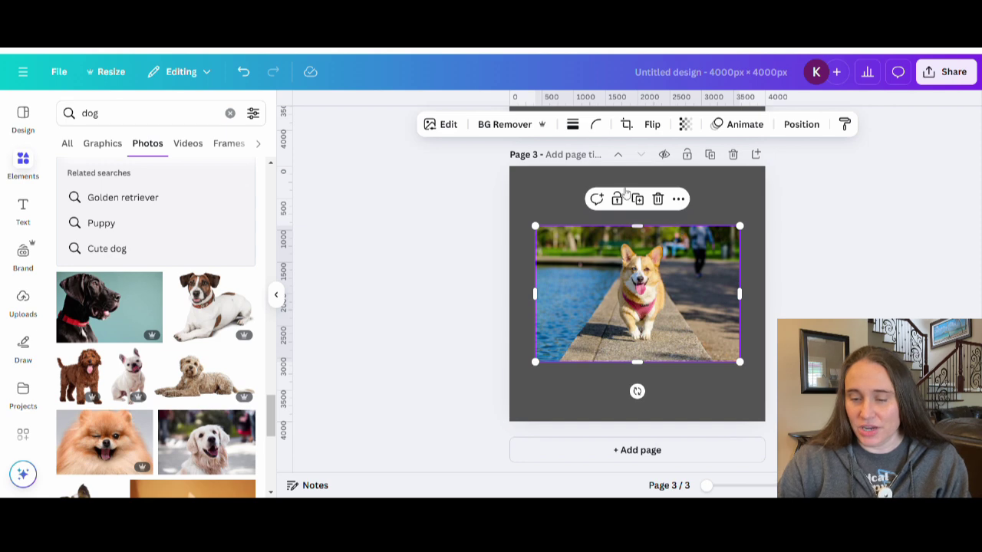
{"action": "left_click", "coordinate": [481, 125]}
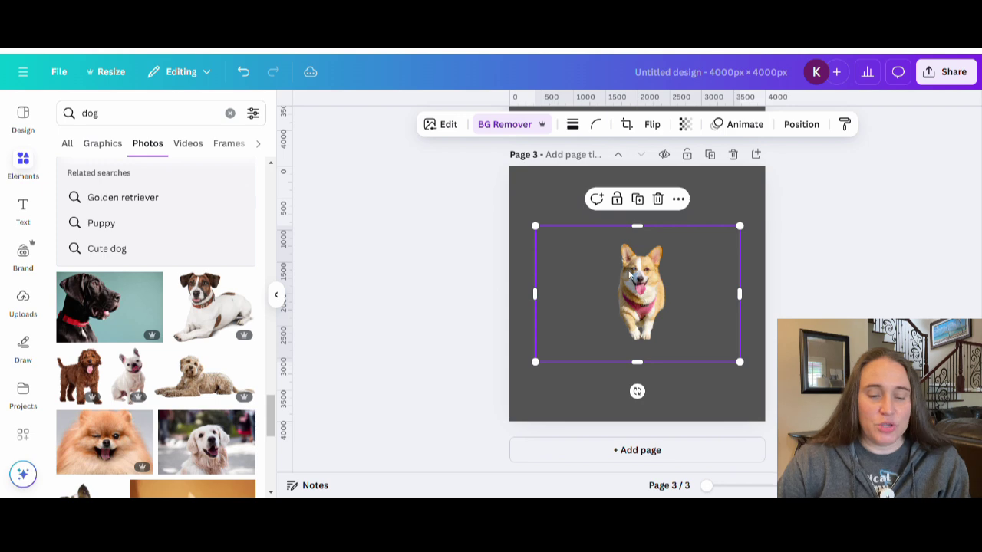
{"action": "key", "text": "Delete"}
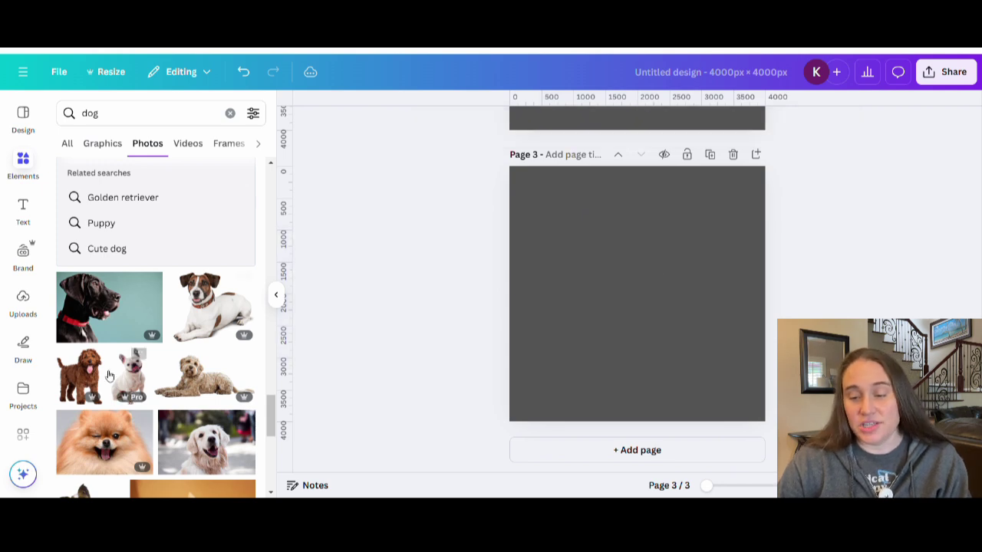
Step: Add the photo of the smiling golden retriever to page 3, remove its background and move it slightly up the page
{"action": "scroll", "coordinate": [200, 245], "scroll_direction": "down", "scroll_amount": 3}
{"action": "left_click", "coordinate": [199, 246]}
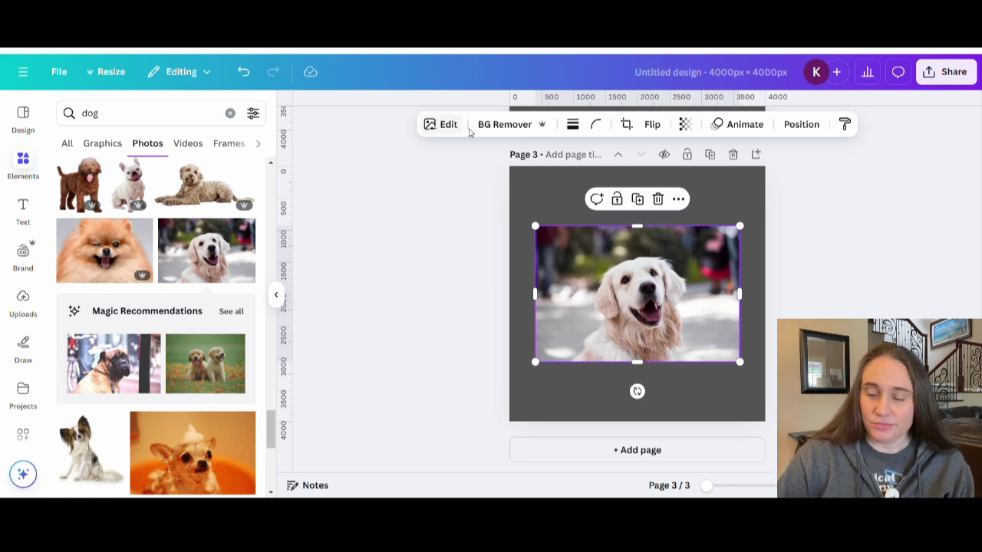
{"action": "left_click", "coordinate": [500, 126]}
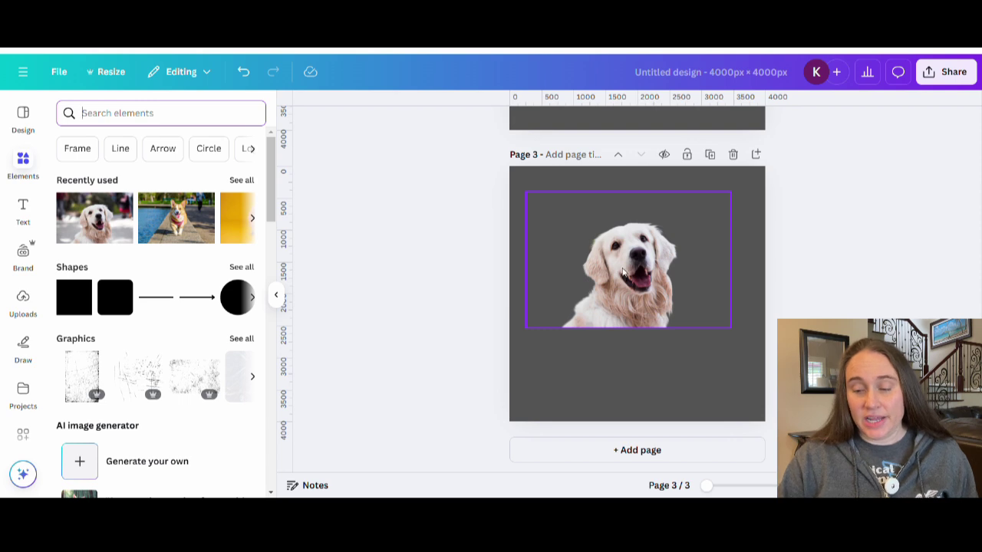
{"action": "left_click", "coordinate": [527, 257]}
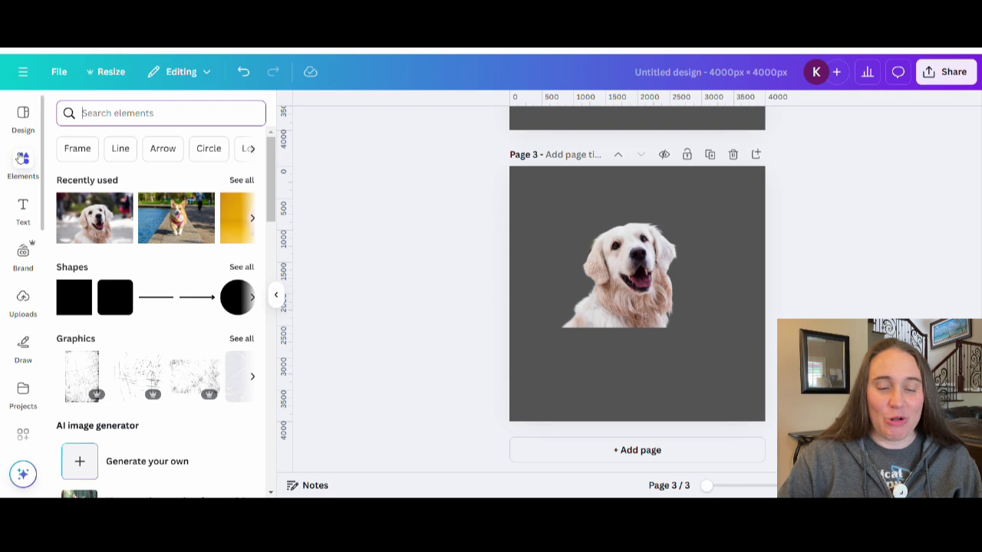
Step: Browse the basic-shape frames in the elements library and add a circular frame to the middle of page 3
{"action": "scroll", "coordinate": [145, 183], "scroll_direction": "down", "scroll_amount": 15}
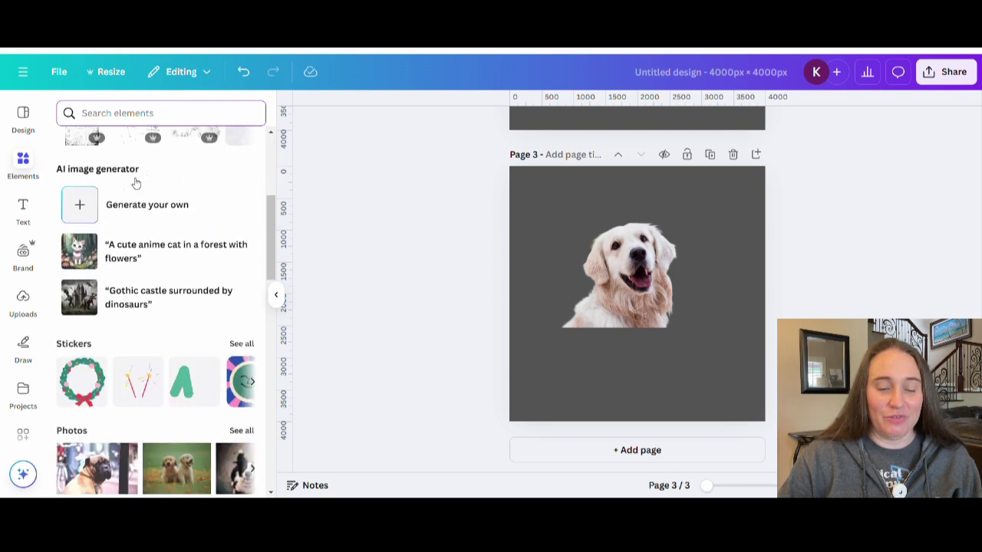
{"action": "scroll", "coordinate": [146, 183], "scroll_direction": "down", "scroll_amount": 3}
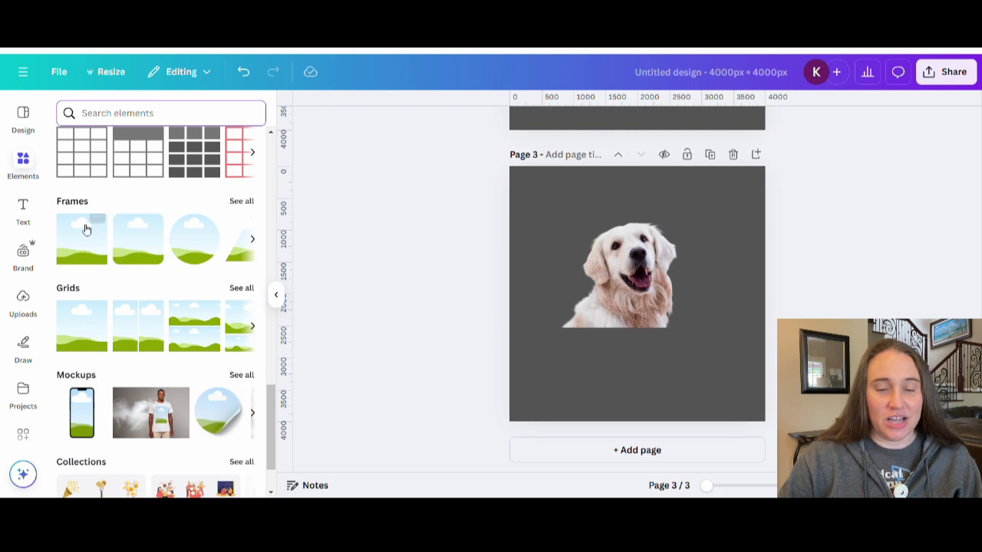
{"action": "left_click", "coordinate": [241, 201]}
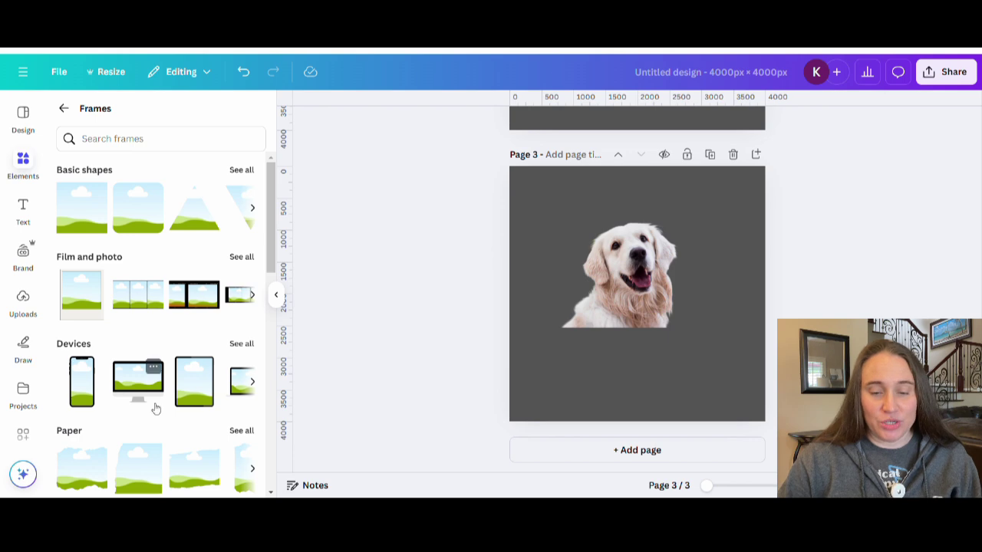
{"action": "left_click", "coordinate": [243, 170]}
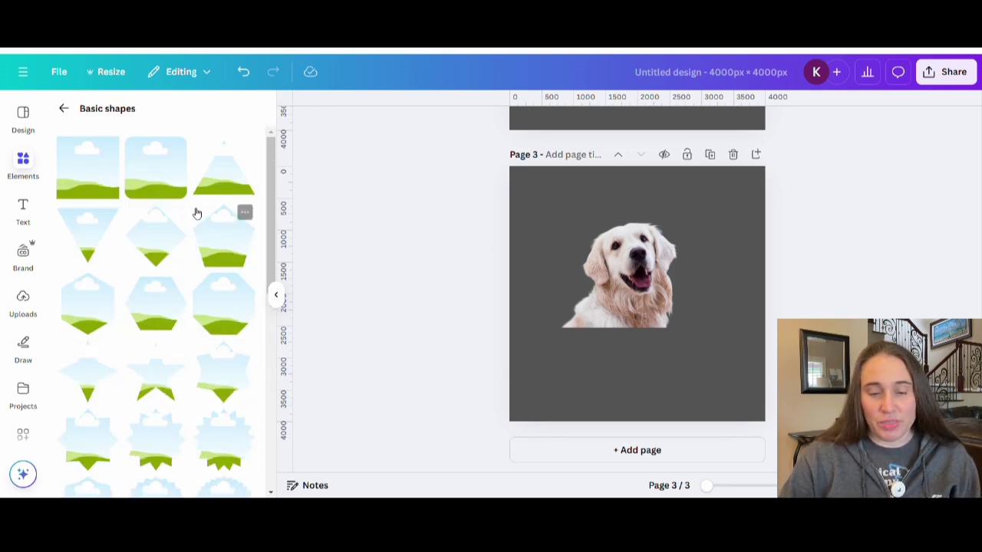
{"action": "scroll", "coordinate": [178, 248], "scroll_direction": "down", "scroll_amount": 3}
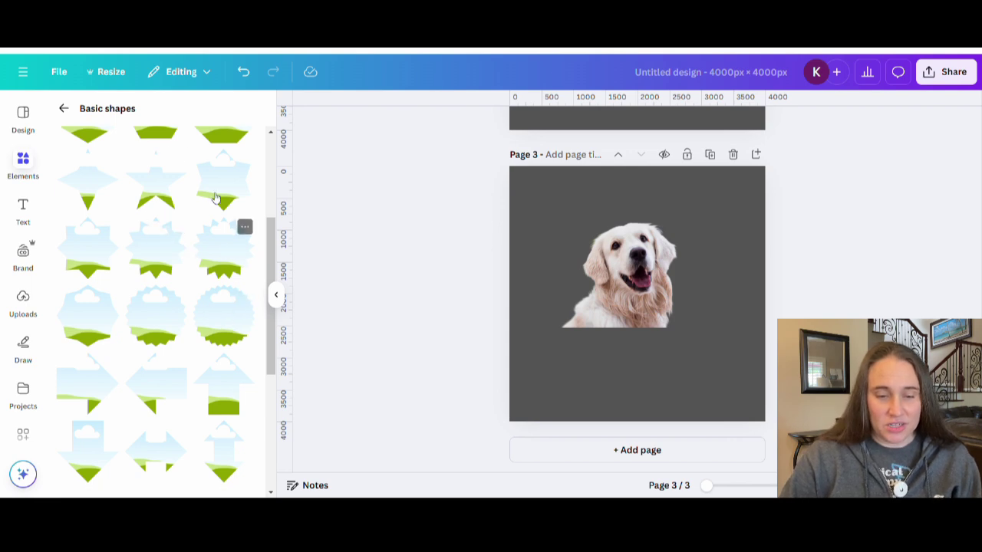
{"action": "scroll", "coordinate": [169, 276], "scroll_direction": "down", "scroll_amount": 4}
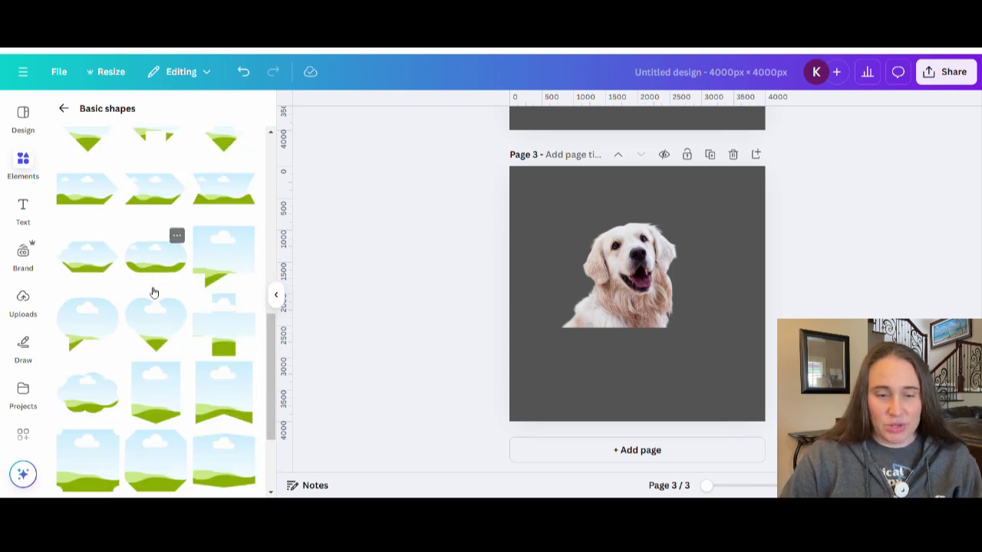
{"action": "scroll", "coordinate": [153, 281], "scroll_direction": "down", "scroll_amount": 3}
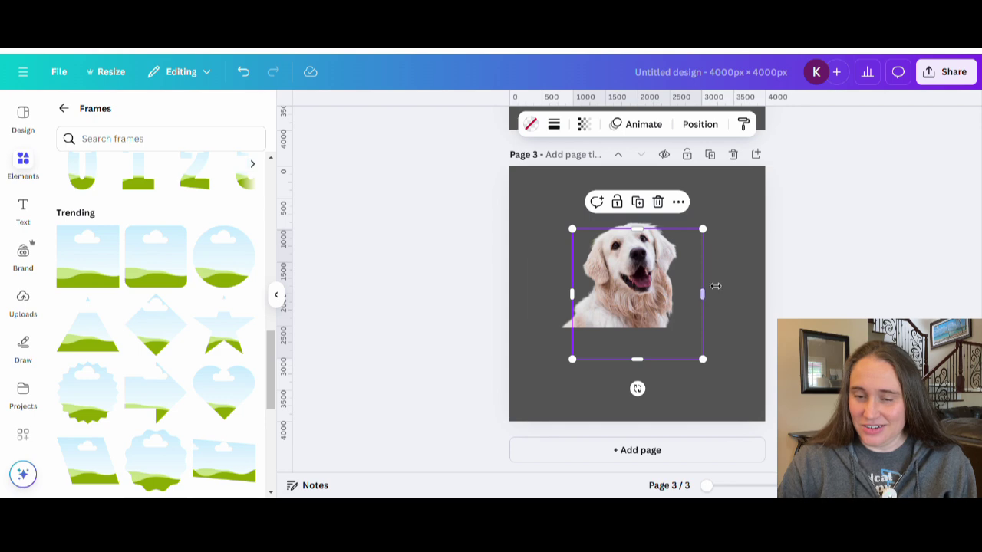
Step: Place the golden retriever cutout inside the circular frame and position the frame in the upper half of page 3
{"action": "left_click", "coordinate": [698, 371]}
{"action": "left_click_drag", "start_coordinate": [652, 338], "coordinate": [644, 274]}
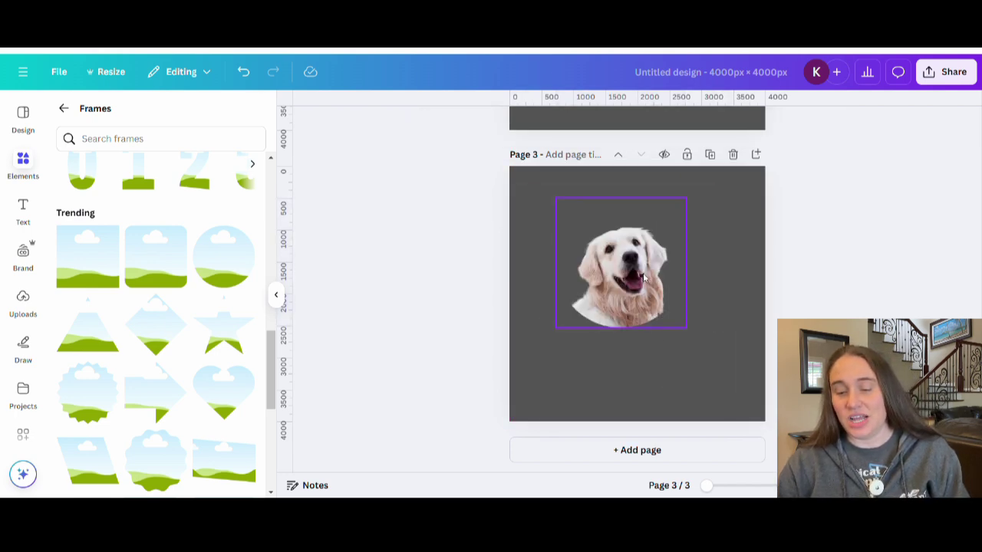
{"action": "left_click", "coordinate": [684, 366]}
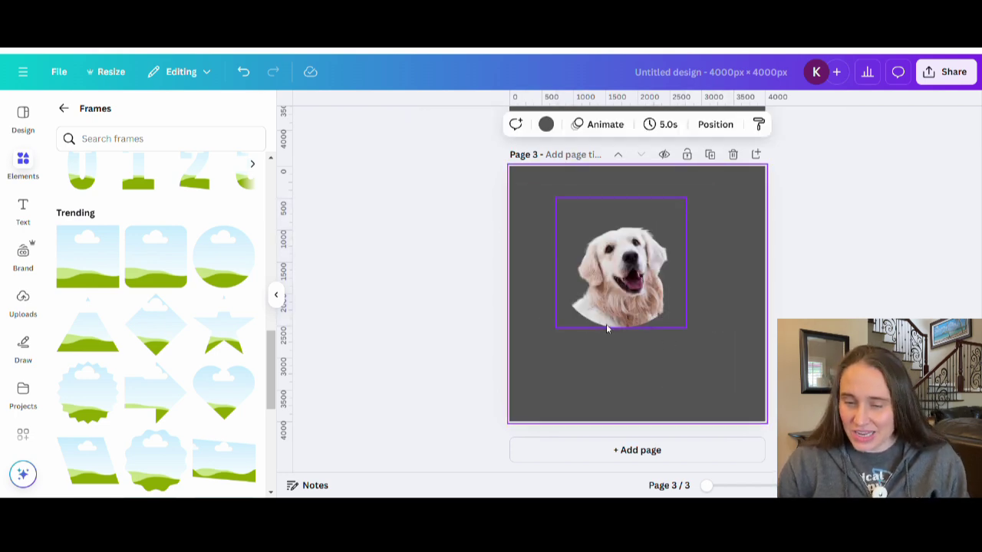
Step: Adjust the golden retriever's crop inside its circular frame by shifting the photo slightly left and enlarging it a little
{"action": "double_click", "coordinate": [635, 272]}
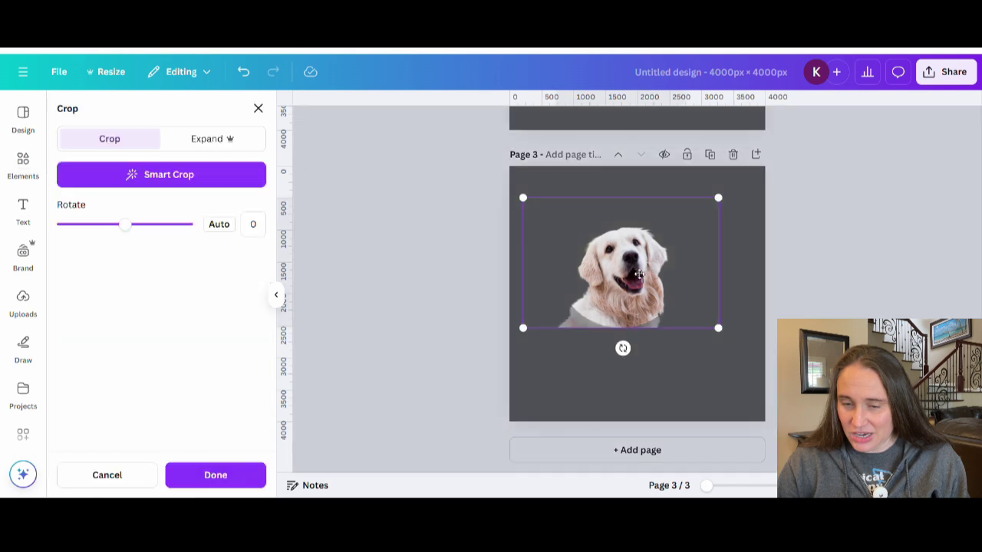
{"action": "left_click_drag", "start_coordinate": [634, 273], "coordinate": [623, 274]}
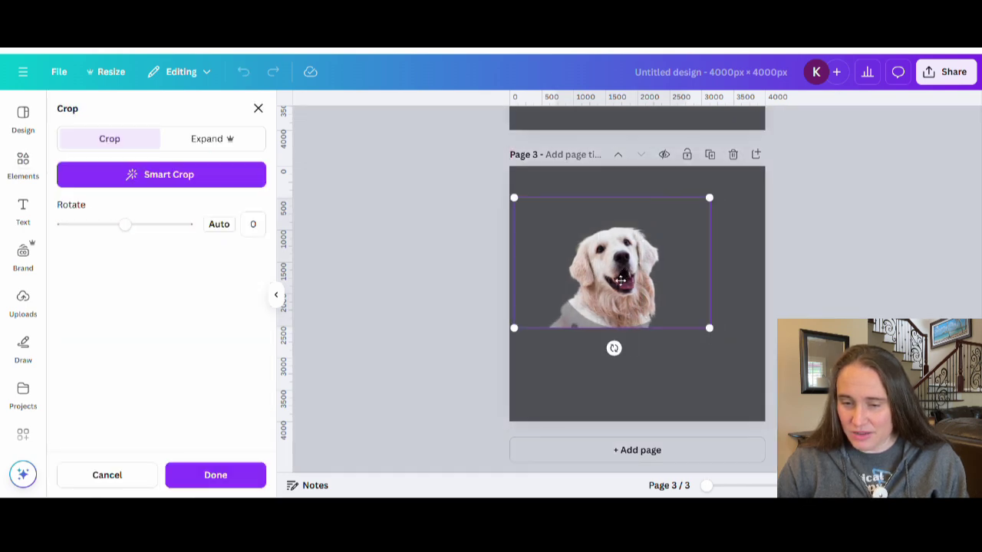
{"action": "left_click_drag", "start_coordinate": [524, 336], "coordinate": [518, 343]}
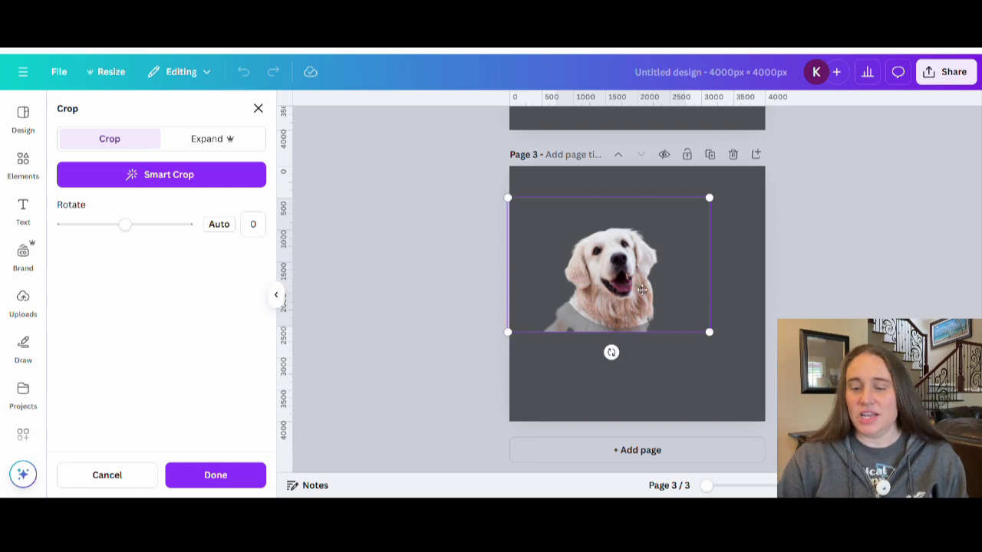
{"action": "left_click", "coordinate": [670, 397]}
{"action": "left_click", "coordinate": [694, 393]}
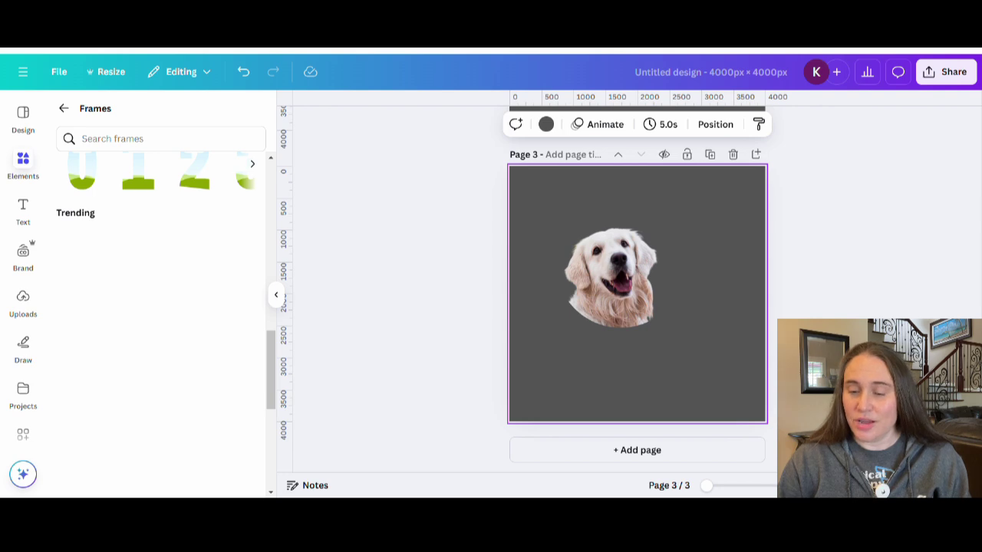
Step: Move the framed golden retriever slightly up and enlarge it until it fills most of page 3's width
{"action": "left_click_drag", "start_coordinate": [559, 270], "coordinate": [562, 250]}
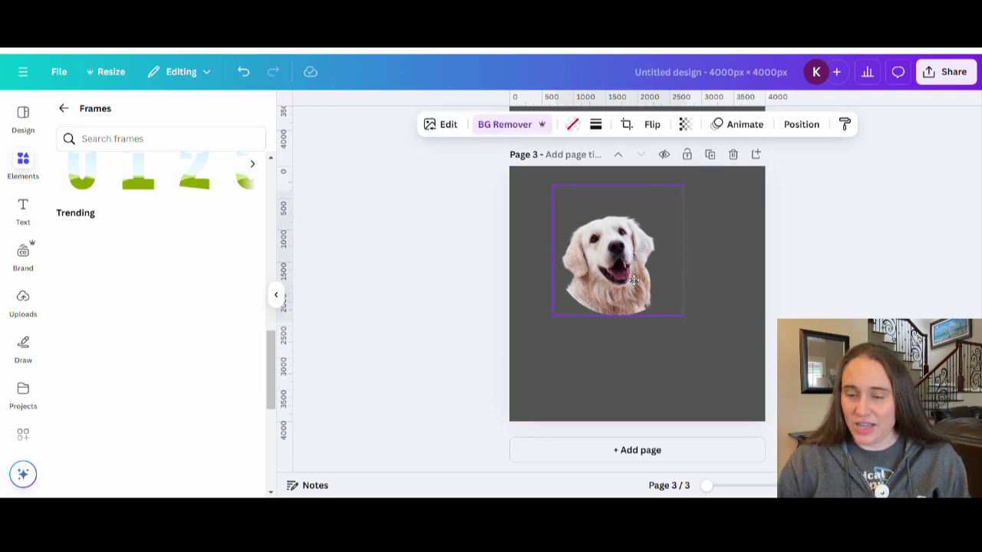
{"action": "left_click_drag", "start_coordinate": [697, 313], "coordinate": [767, 383]}
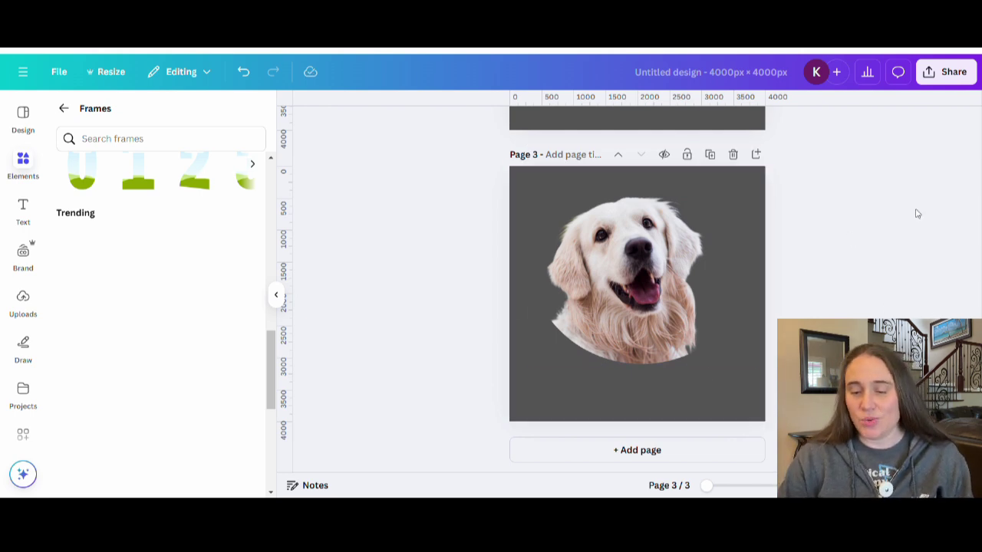
{"action": "scroll", "coordinate": [894, 277], "scroll_direction": "up", "scroll_amount": 5}
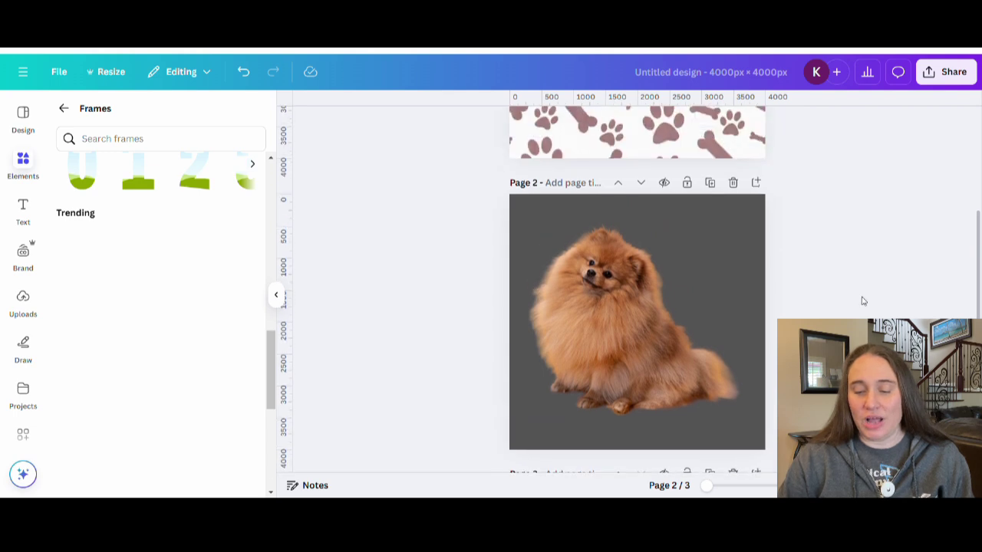
{"action": "scroll", "coordinate": [633, 288], "scroll_direction": "down", "scroll_amount": 5}
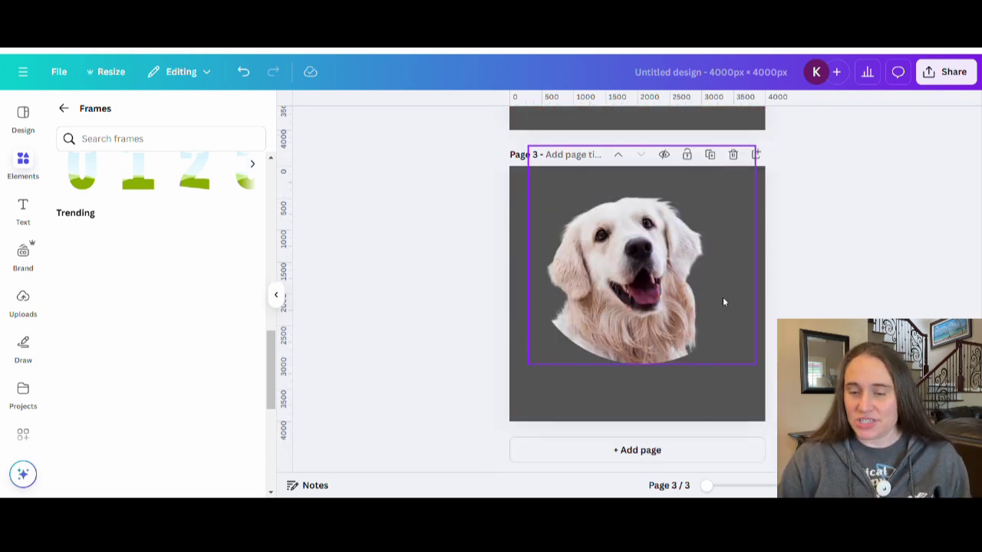
Step: Title the Pomeranian page "pom dog"
{"action": "scroll", "coordinate": [751, 285], "scroll_direction": "up", "scroll_amount": 5}
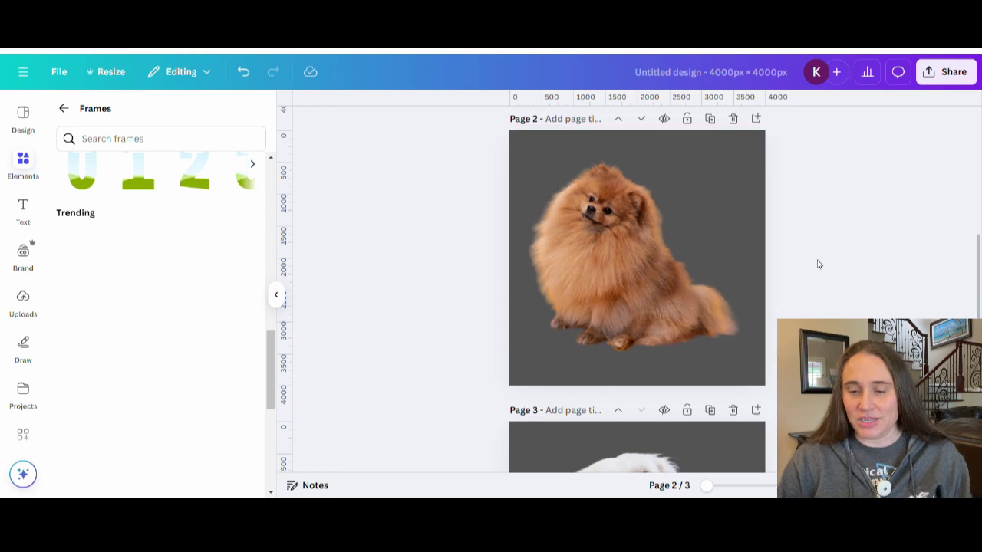
{"action": "left_click", "coordinate": [617, 254]}
{"action": "scroll", "coordinate": [637, 245], "scroll_direction": "up", "scroll_amount": 2}
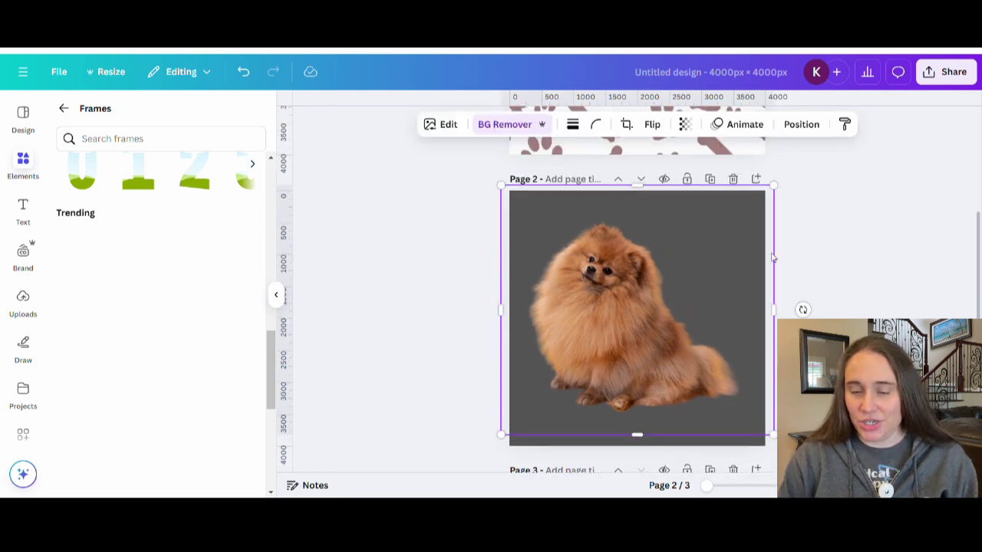
{"action": "left_click", "coordinate": [564, 183]}
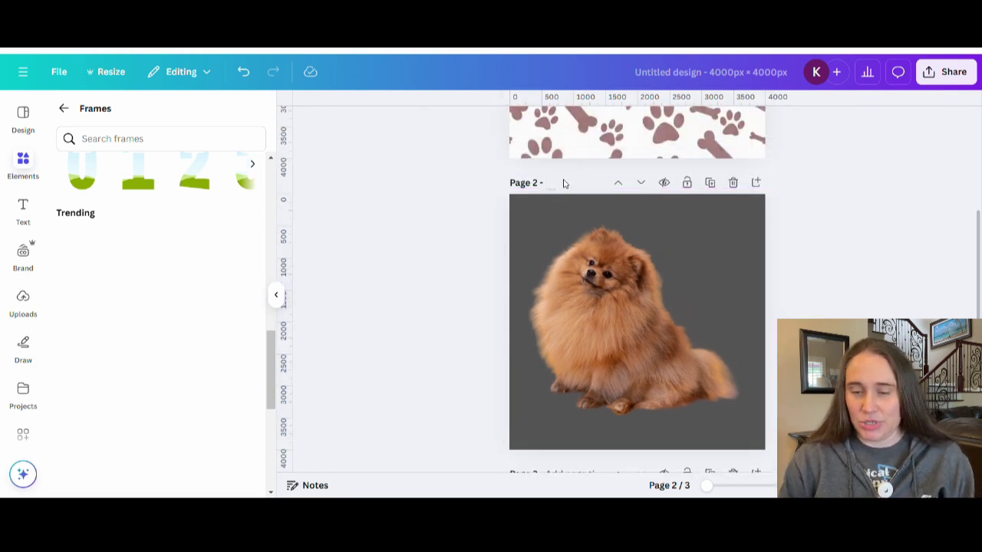
{"action": "type", "text": "pom"}
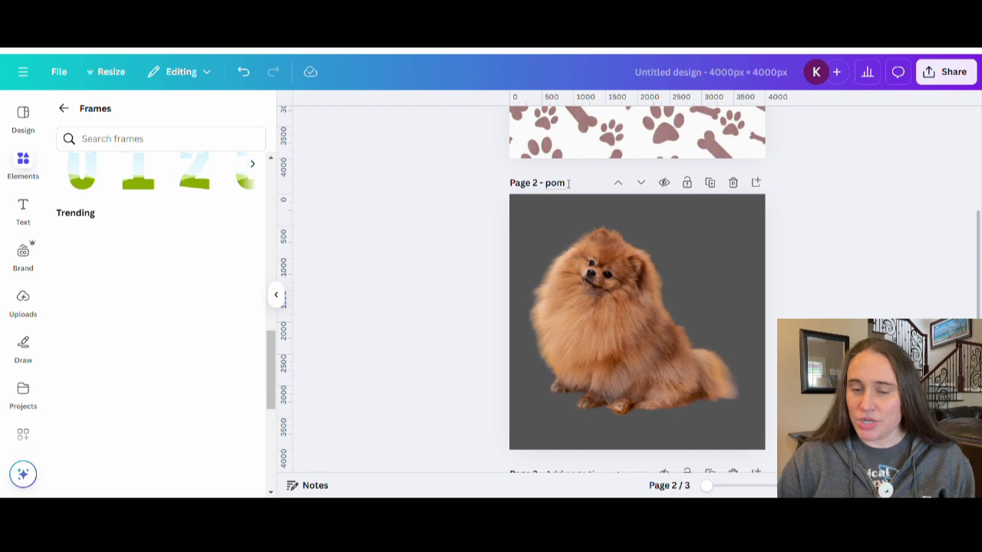
{"action": "type", "text": " dog"}
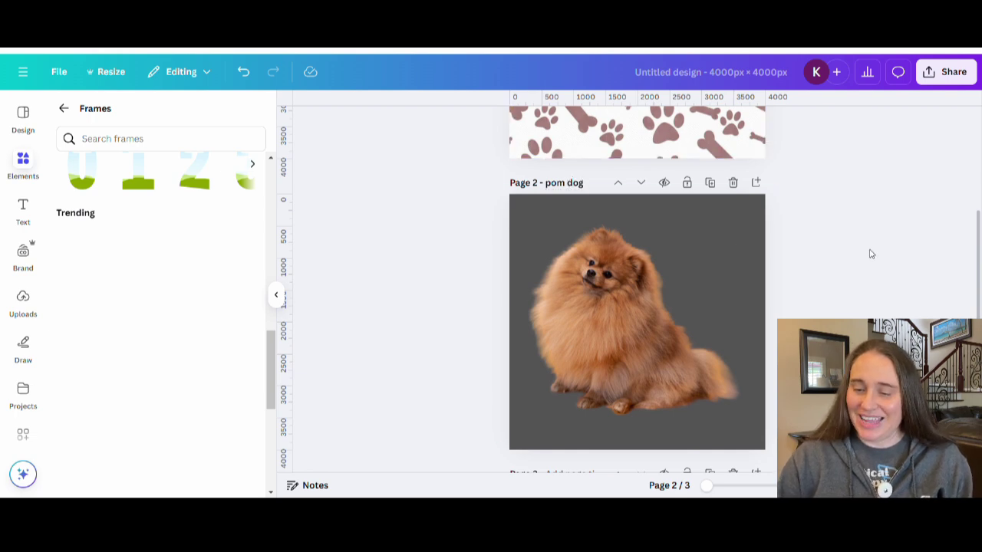
Step: Download only page 2, the Pomeranian, as a PNG at 4,000 × 4,000 px with a transparent background
{"action": "left_click", "coordinate": [954, 72]}
{"action": "left_click", "coordinate": [751, 322]}
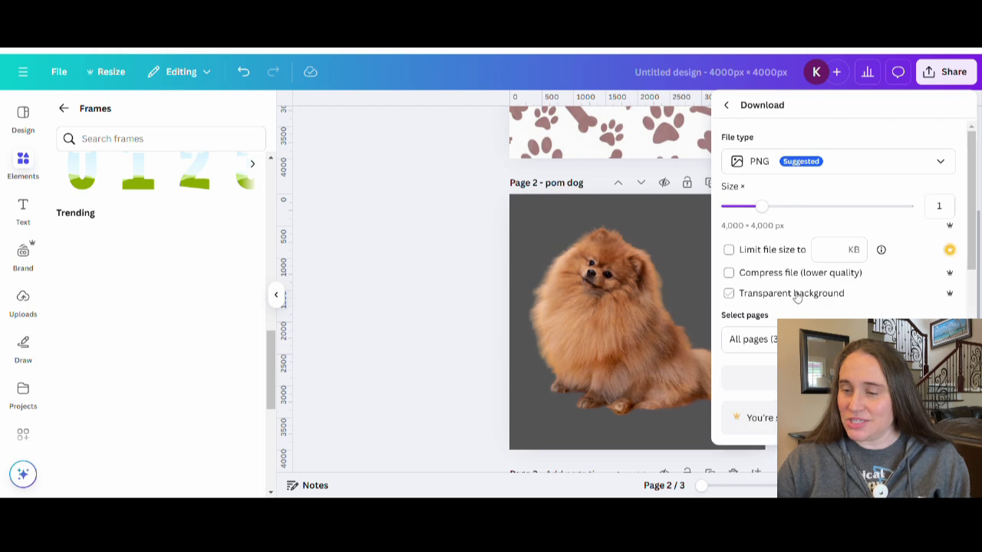
{"action": "left_click", "coordinate": [729, 292]}
{"action": "scroll", "coordinate": [965, 315], "scroll_direction": "down", "scroll_amount": 1}
{"action": "left_click", "coordinate": [940, 308]}
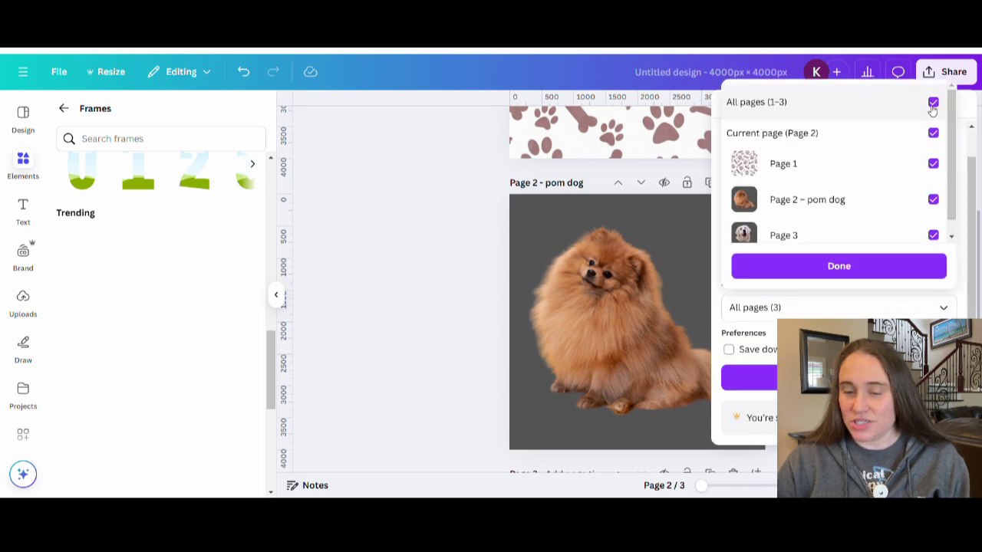
{"action": "left_click", "coordinate": [931, 103]}
{"action": "left_click", "coordinate": [944, 164]}
{"action": "left_click", "coordinate": [844, 298]}
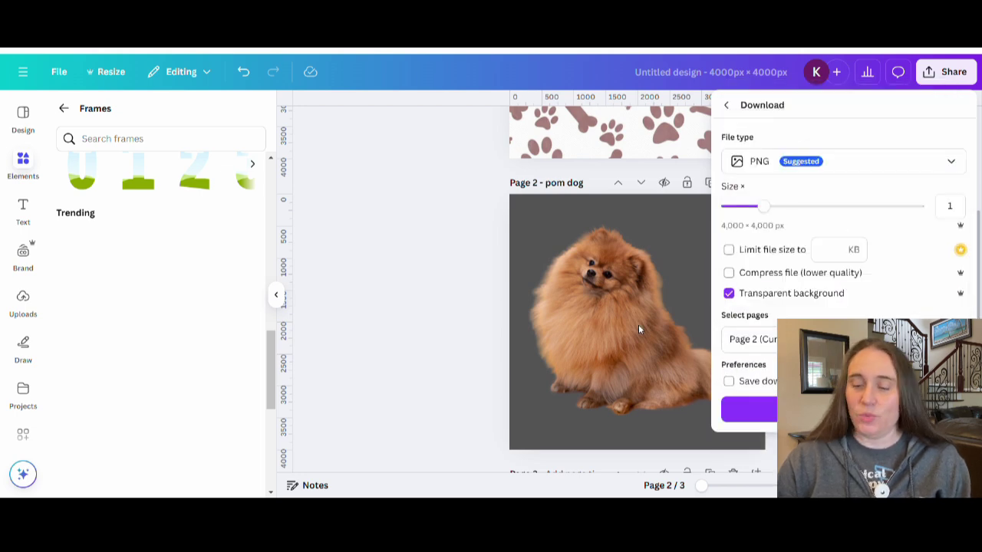
{"action": "left_click", "coordinate": [748, 409]}
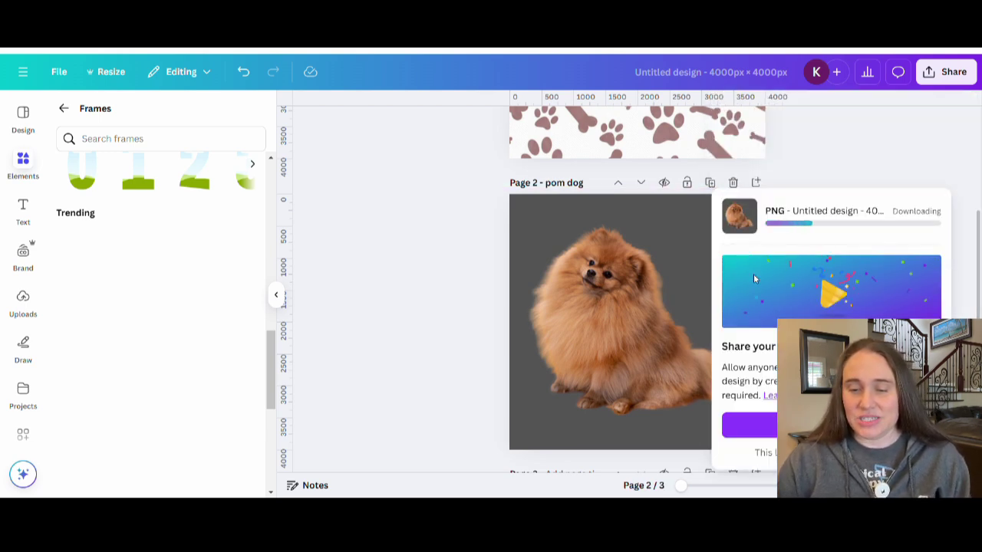
Step: Title the paw-and-bone pattern page "dog print"
{"action": "scroll", "coordinate": [606, 253], "scroll_direction": "up", "scroll_amount": 4}
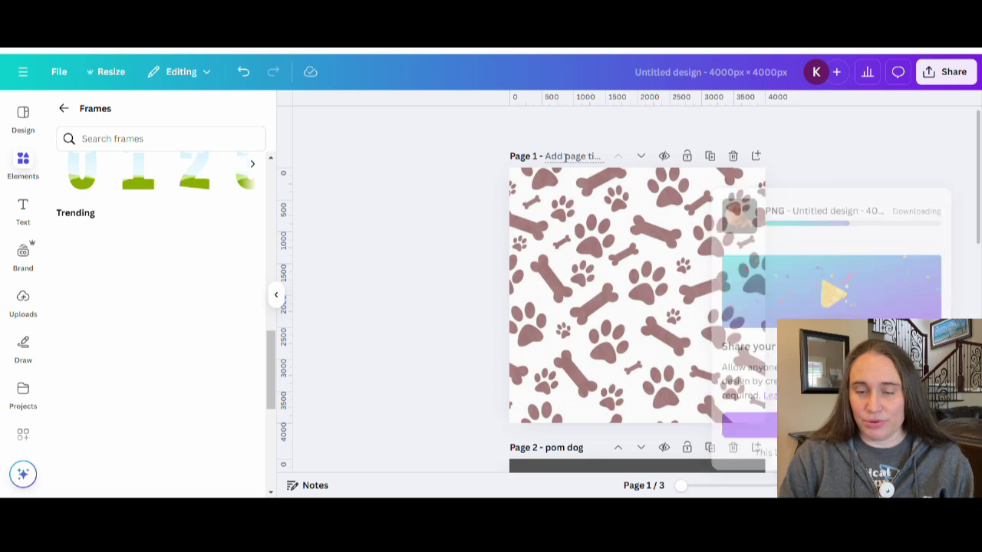
{"action": "left_click", "coordinate": [566, 157]}
{"action": "type", "text": "do"}
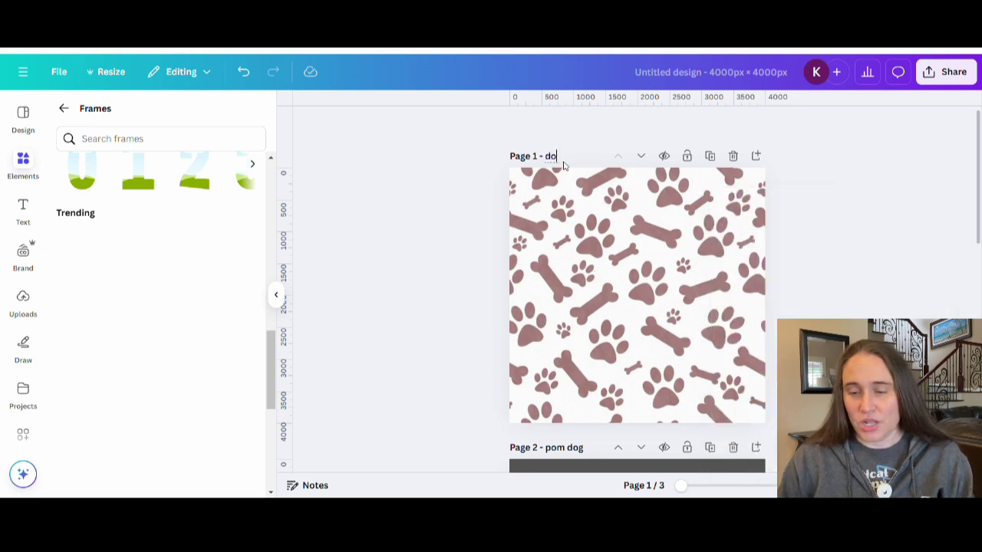
{"action": "type", "text": "g b"}
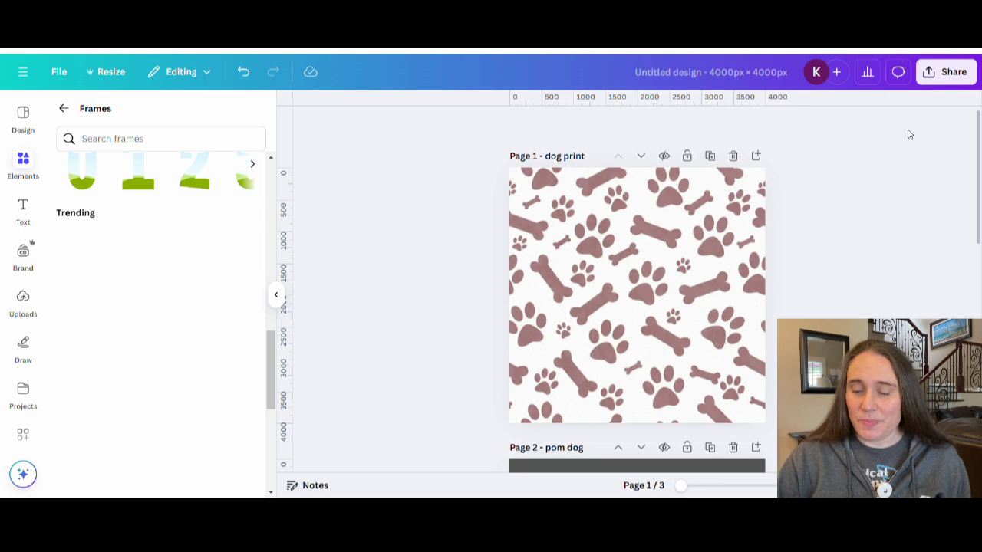
Step: Download only page 1, the dog print, as a PNG at 4,000 × 4,000 px without a transparent background
{"action": "left_click", "coordinate": [949, 80]}
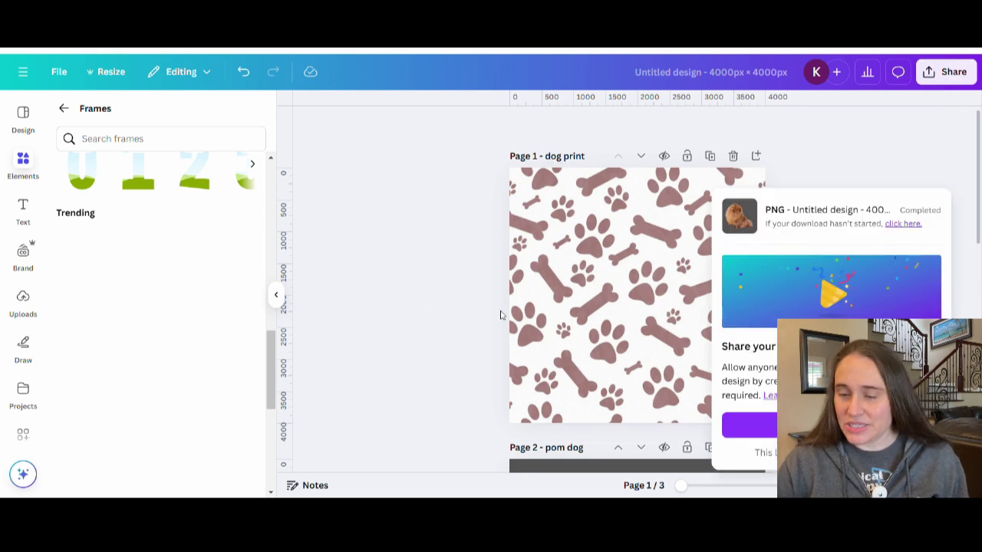
{"action": "left_click", "coordinate": [435, 310]}
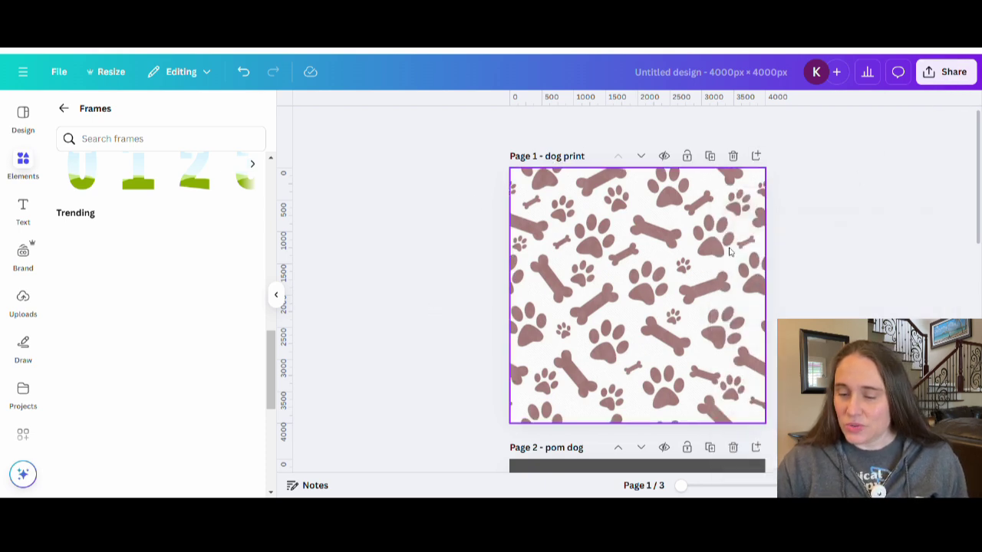
{"action": "left_click", "coordinate": [951, 75]}
{"action": "left_click", "coordinate": [748, 326]}
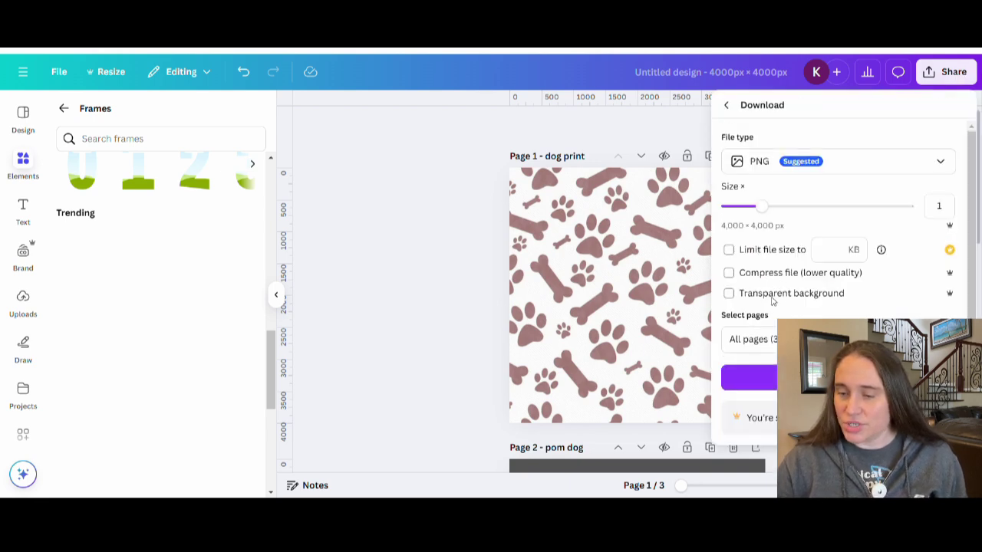
{"action": "left_click", "coordinate": [748, 339]}
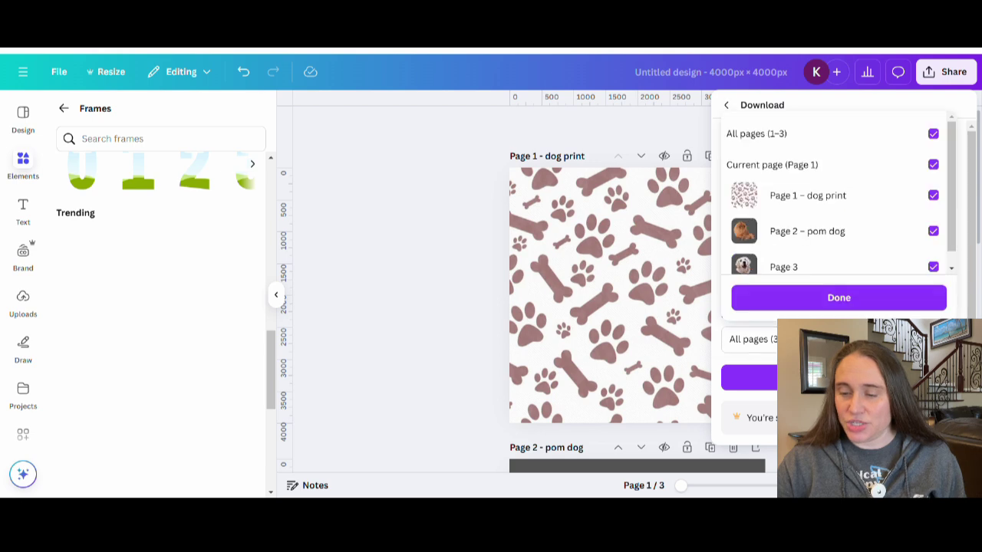
{"action": "left_click", "coordinate": [933, 133]}
{"action": "left_click", "coordinate": [933, 165]}
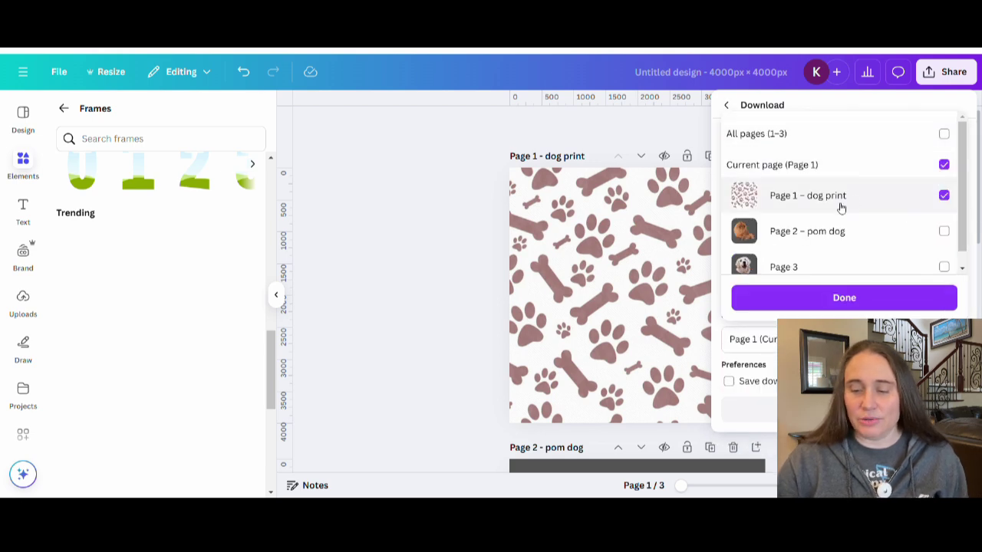
{"action": "left_click", "coordinate": [864, 301]}
{"action": "left_click", "coordinate": [756, 378]}
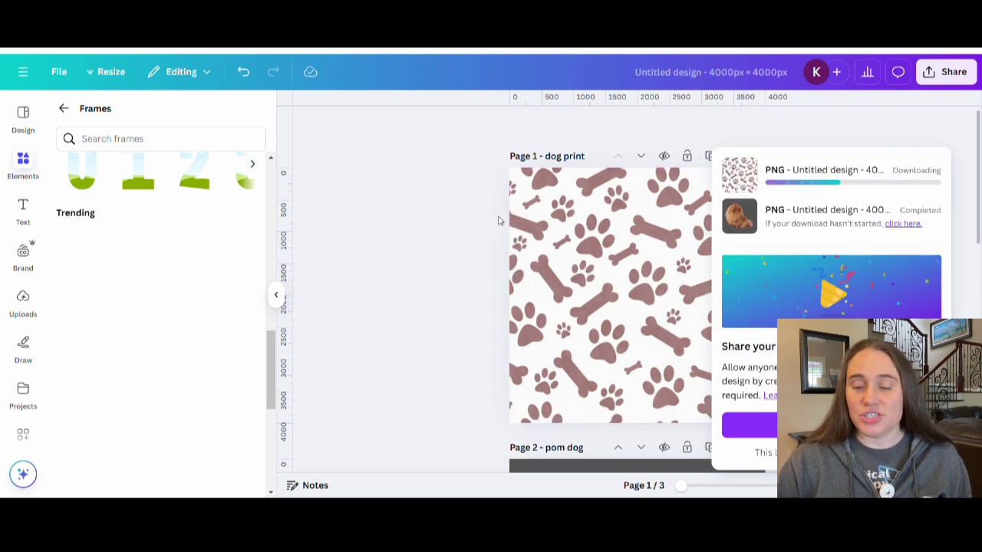
{"action": "scroll", "coordinate": [500, 219], "scroll_direction": "down", "scroll_amount": 5}
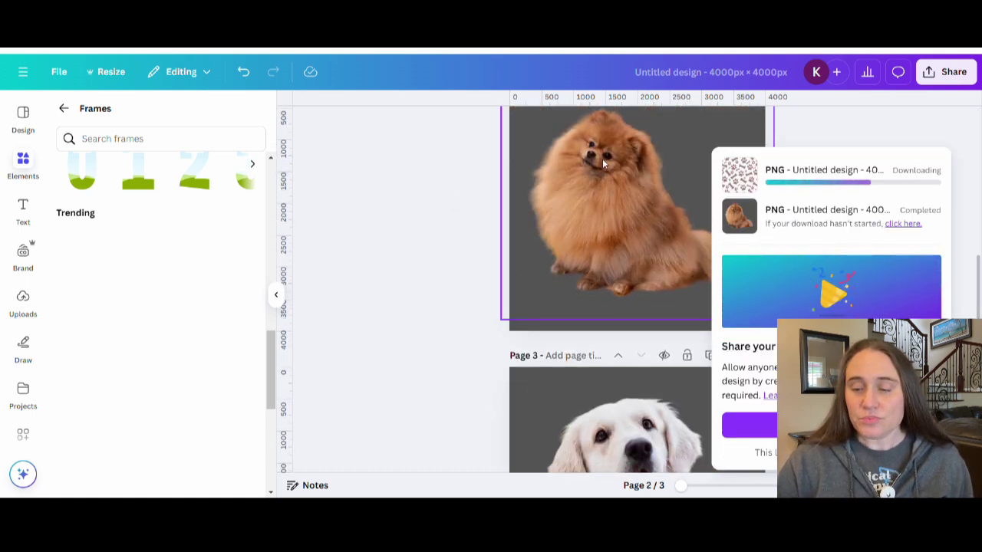
{"action": "left_click", "coordinate": [432, 255]}
Step: Switch to Printify and open the Velveteen Plush Blanket from the blankets category under Home & Living
{"action": "scroll", "coordinate": [812, 268], "scroll_direction": "up", "scroll_amount": 3}
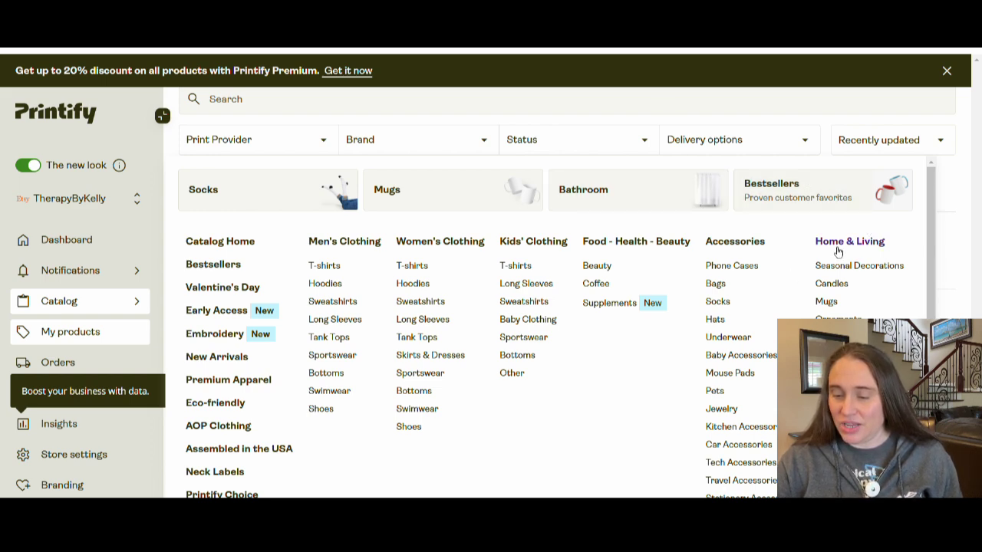
{"action": "scroll", "coordinate": [868, 246], "scroll_direction": "down", "scroll_amount": 1}
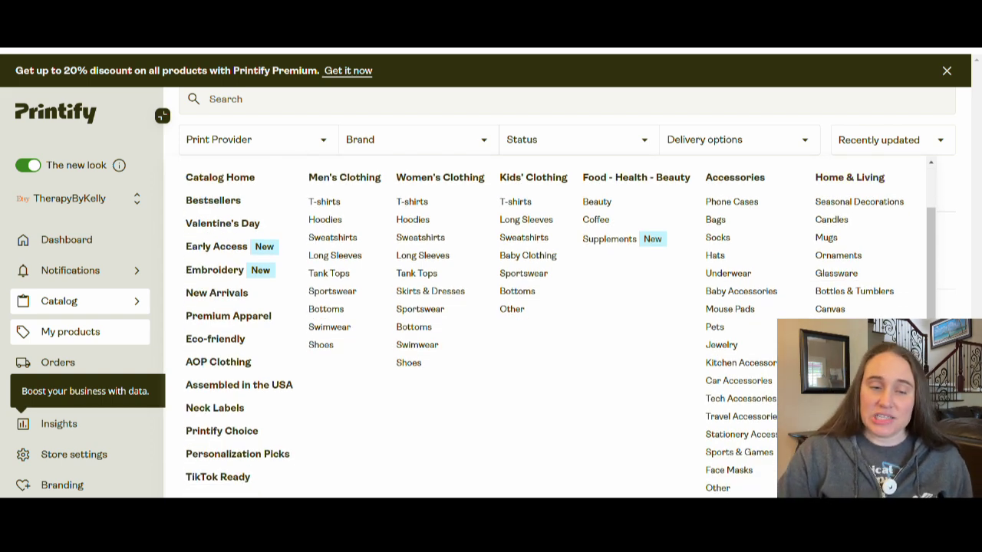
{"action": "left_click", "coordinate": [833, 327]}
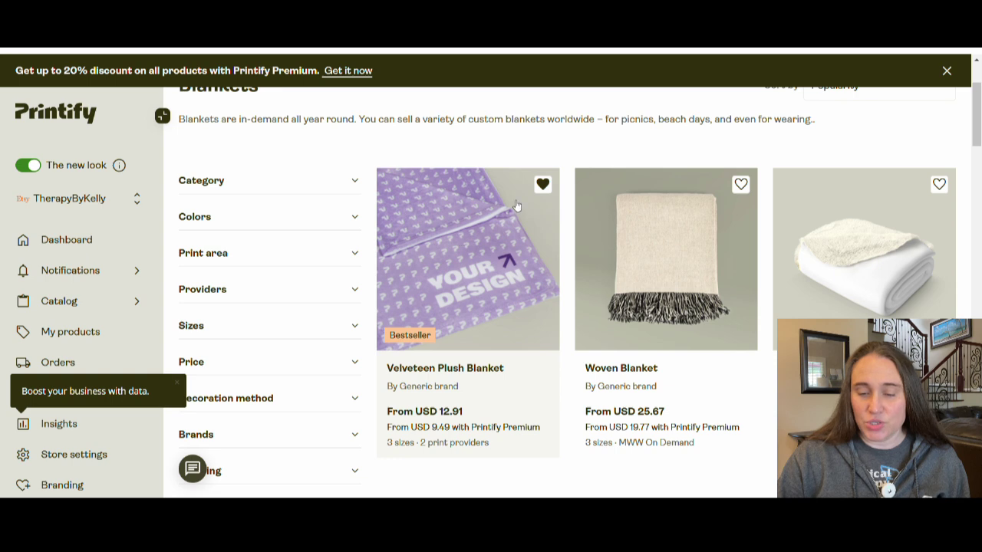
{"action": "left_click", "coordinate": [472, 261]}
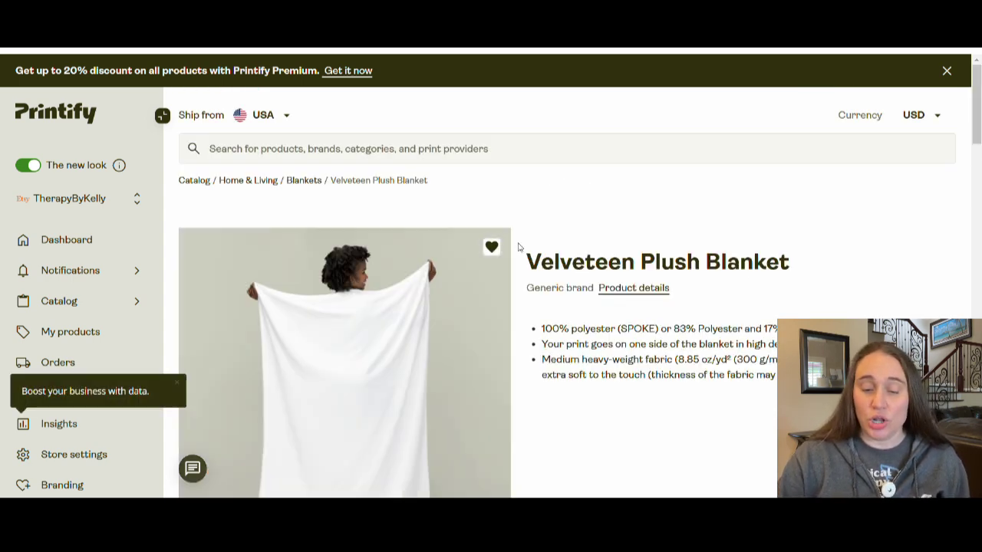
Step: Start designing the Velveteen Plush Blanket with Miami Sublimation as the print provider
{"action": "scroll", "coordinate": [618, 233], "scroll_direction": "down", "scroll_amount": 1}
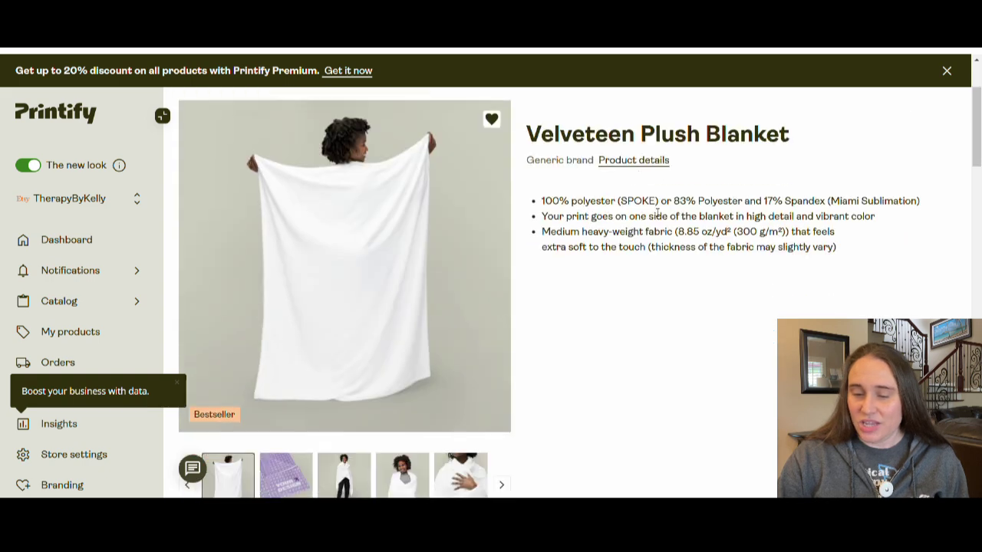
{"action": "scroll", "coordinate": [738, 226], "scroll_direction": "down", "scroll_amount": 3}
{"action": "scroll", "coordinate": [798, 227], "scroll_direction": "down", "scroll_amount": 2}
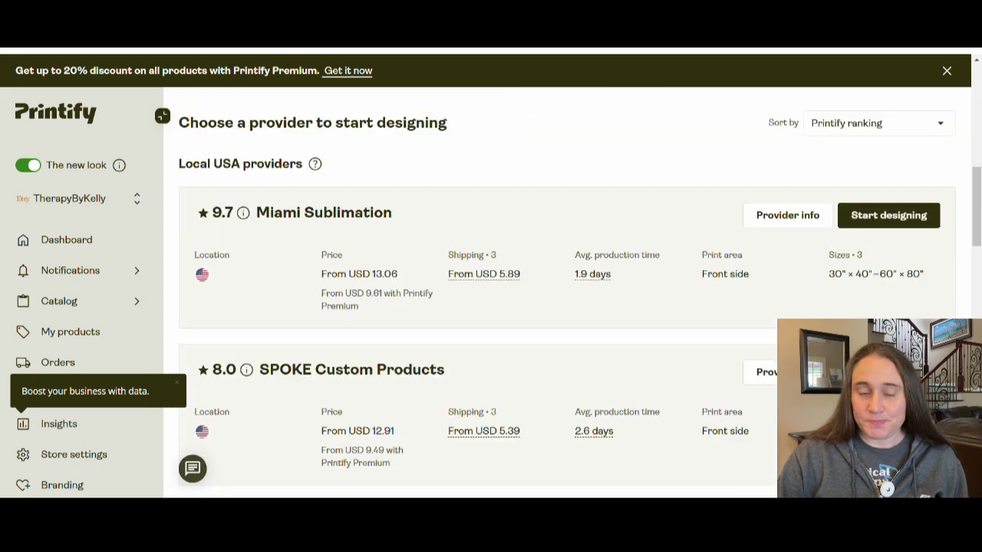
{"action": "left_click", "coordinate": [899, 219]}
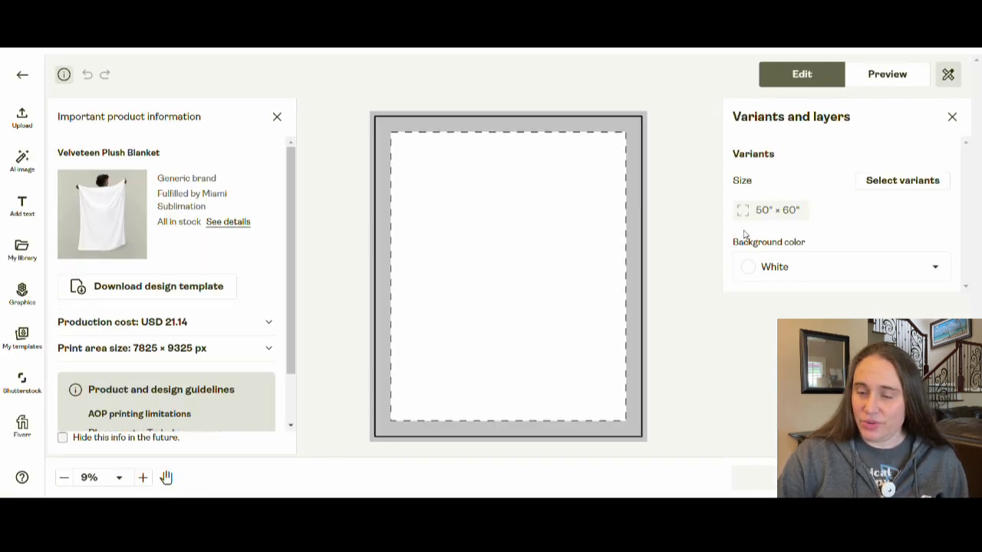
Step: Add the 30" × 40" and 60" × 80" sizes to the blanket's selected variants alongside 50" × 60"
{"action": "left_click", "coordinate": [871, 188]}
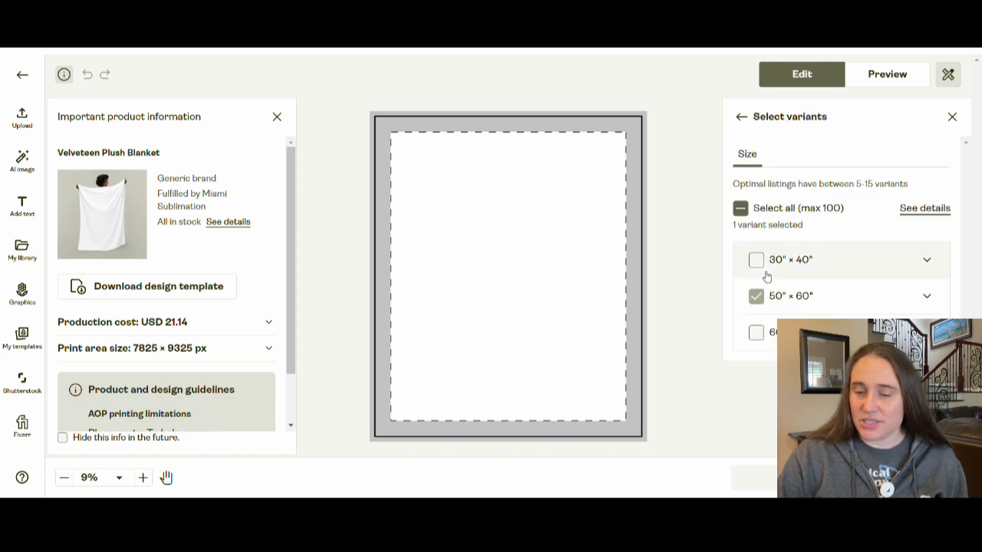
{"action": "left_click", "coordinate": [757, 332]}
{"action": "left_click", "coordinate": [757, 260]}
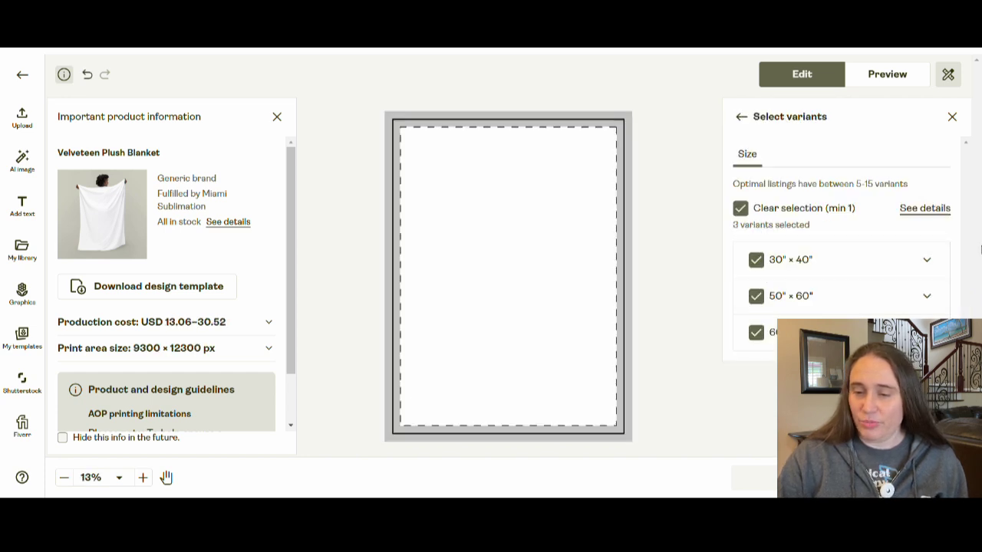
{"action": "left_click", "coordinate": [741, 120]}
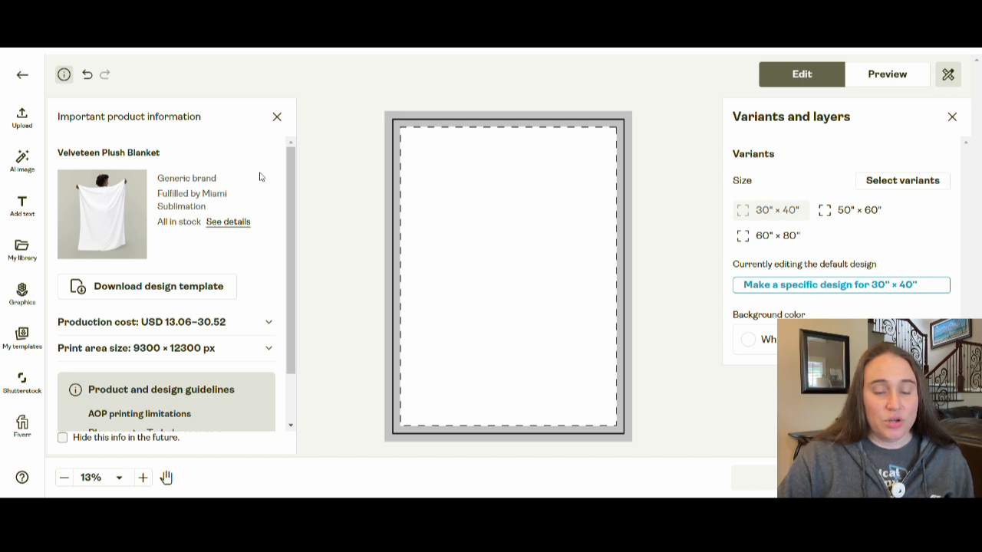
Step: Place dog print.png on the blanket and turn on its repeating pattern
{"action": "left_click", "coordinate": [32, 125]}
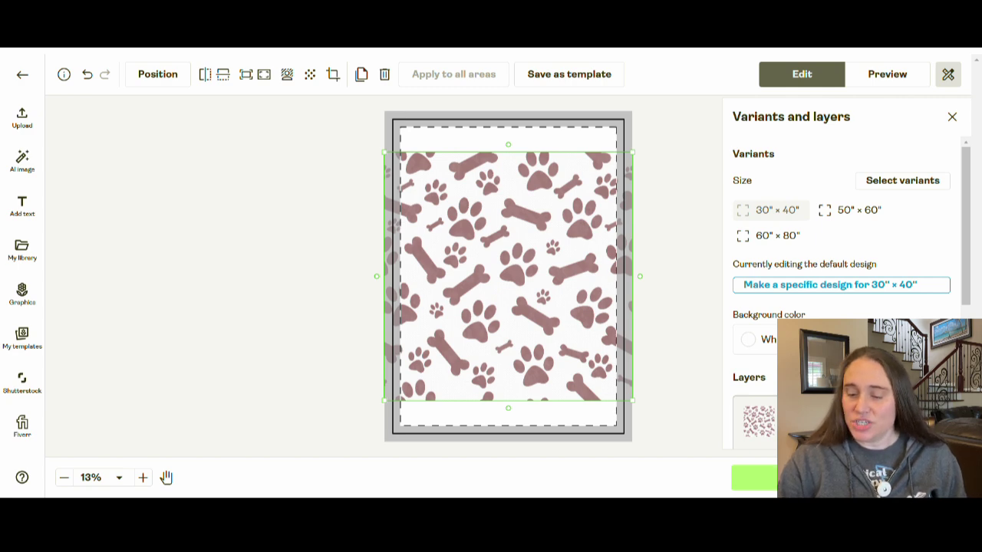
{"action": "scroll", "coordinate": [835, 274], "scroll_direction": "down", "scroll_amount": 5}
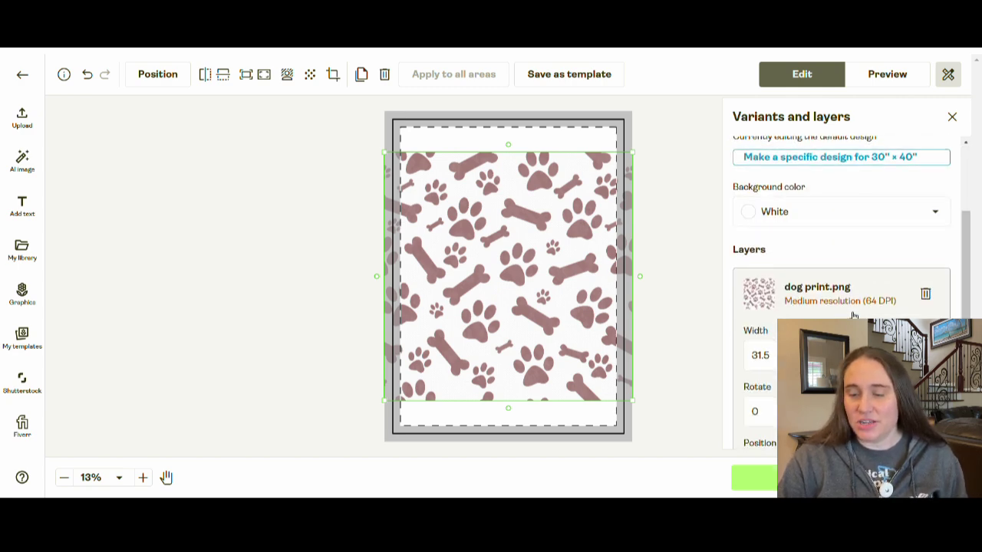
{"action": "scroll", "coordinate": [816, 256], "scroll_direction": "down", "scroll_amount": 1}
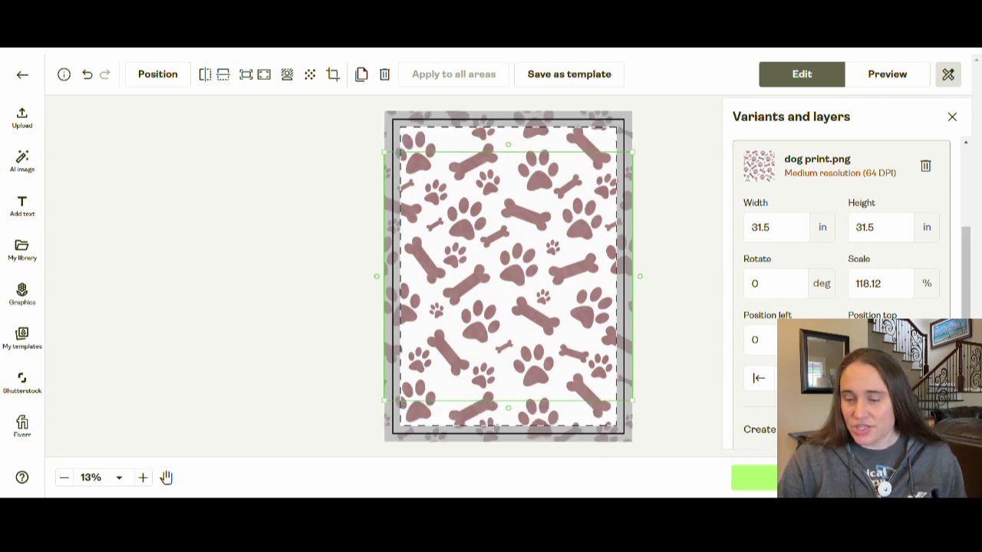
{"action": "scroll", "coordinate": [768, 269], "scroll_direction": "down", "scroll_amount": 3}
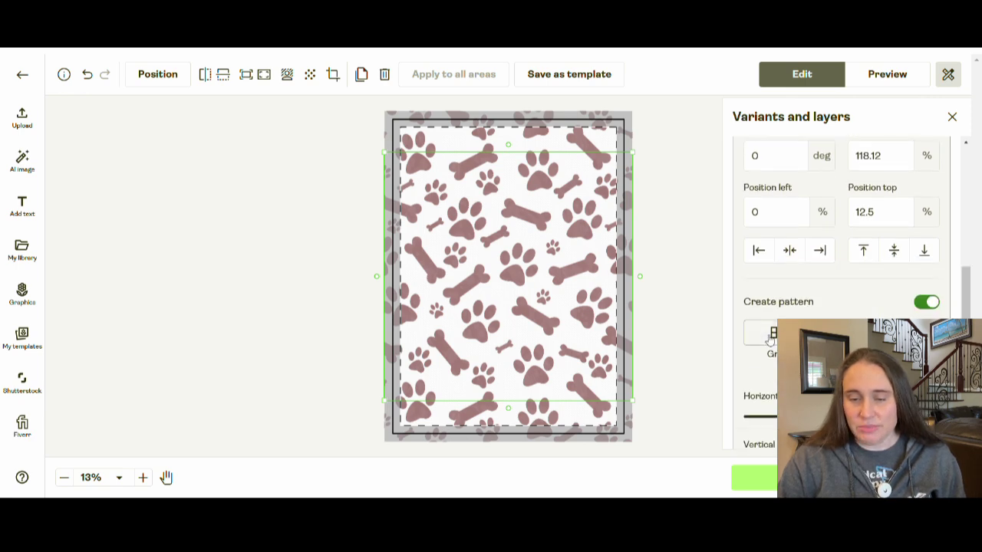
Step: Shrink the dog print pattern tile to about 6.58 in wide, using the Grid layout, so paws and bones repeat smaller across the blanket
{"action": "left_click_drag", "start_coordinate": [631, 157], "coordinate": [465, 322]}
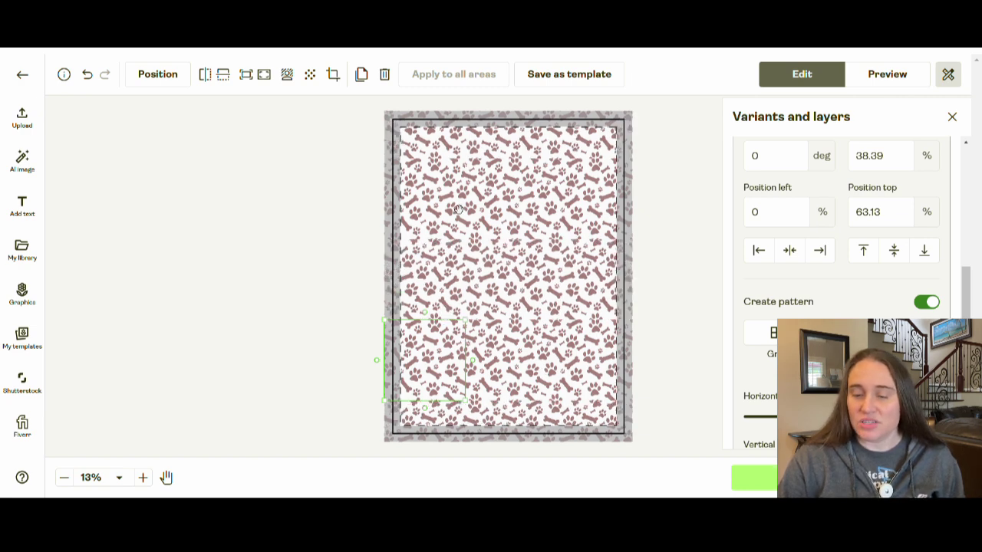
{"action": "left_click", "coordinate": [772, 337]}
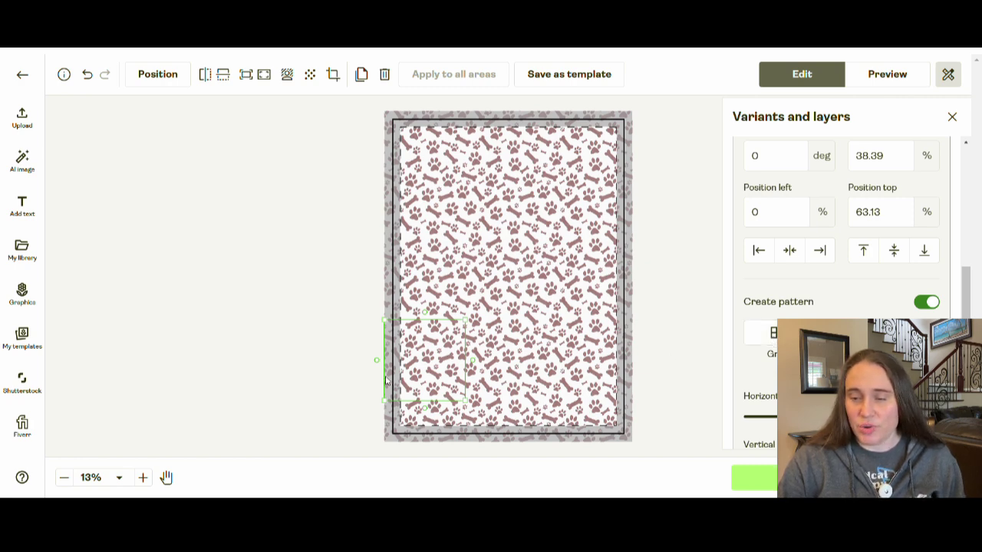
{"action": "mouse_move", "coordinate": [474, 323]}
{"action": "left_mouse_down"}
{"action": "mouse_move", "coordinate": [515, 282]}
{"action": "mouse_move", "coordinate": [466, 330]}
{"action": "mouse_move", "coordinate": [491, 329]}
{"action": "mouse_move", "coordinate": [483, 338]}
{"action": "left_mouse_up"}
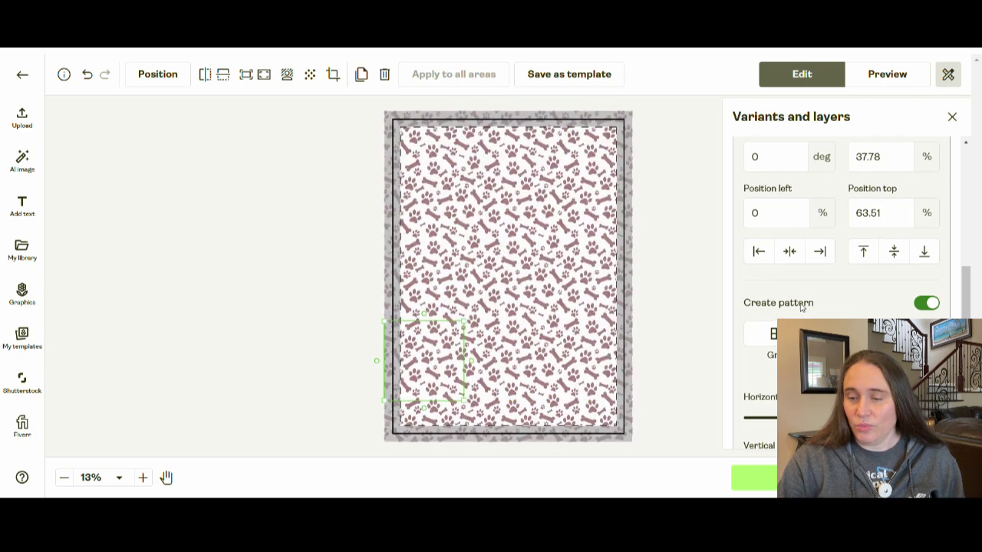
{"action": "scroll", "coordinate": [831, 295], "scroll_direction": "up", "scroll_amount": 3}
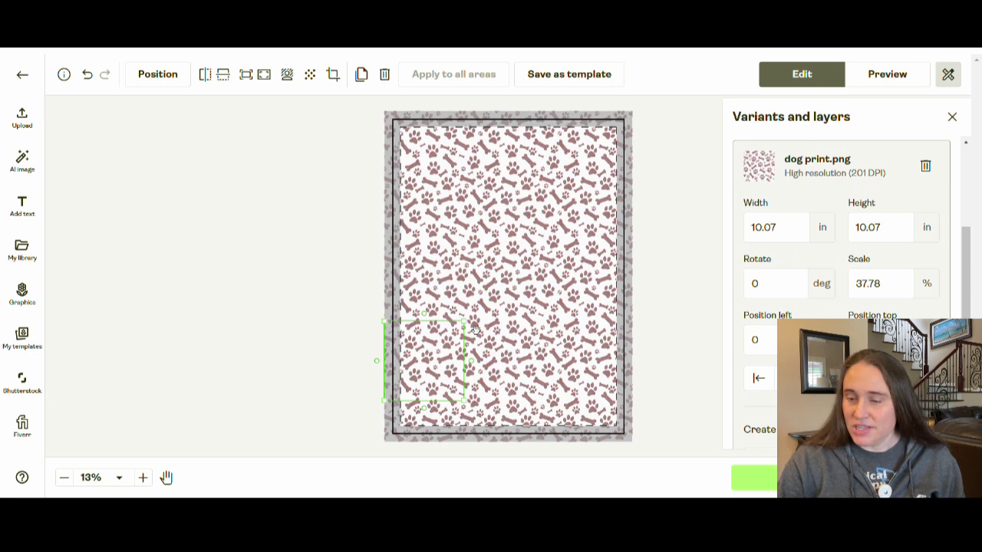
{"action": "left_click_drag", "start_coordinate": [468, 331], "coordinate": [431, 367]}
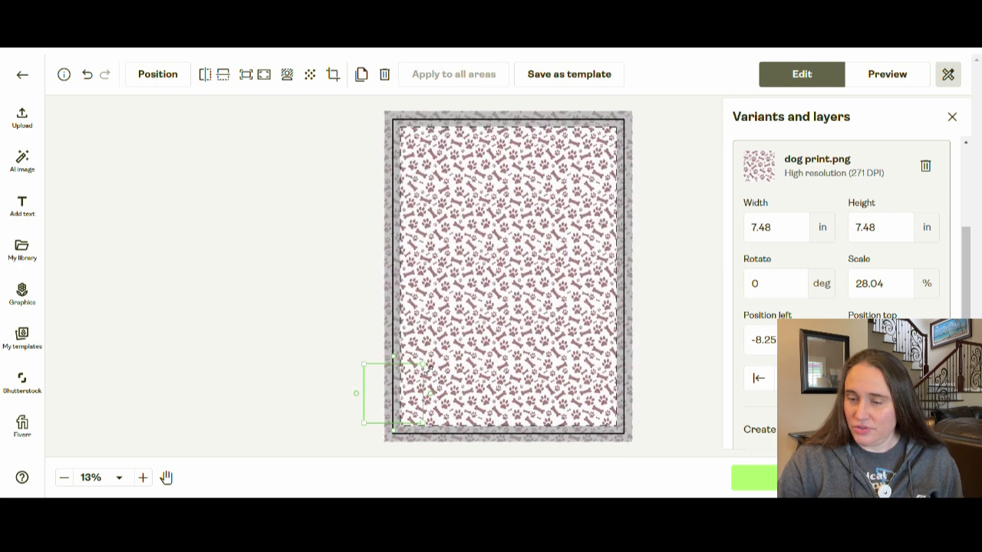
{"action": "left_click_drag", "start_coordinate": [427, 370], "coordinate": [422, 375]}
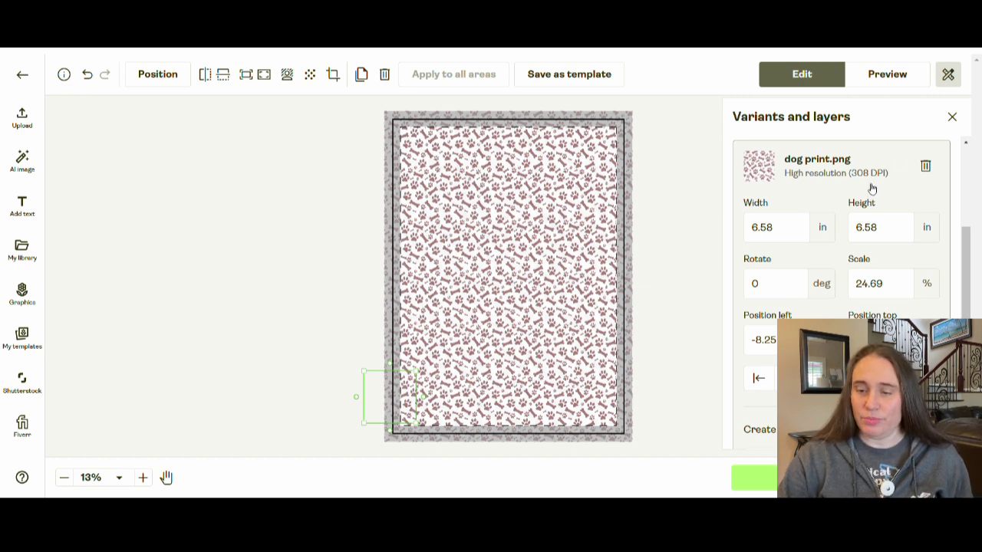
{"action": "scroll", "coordinate": [838, 175], "scroll_direction": "up", "scroll_amount": 5}
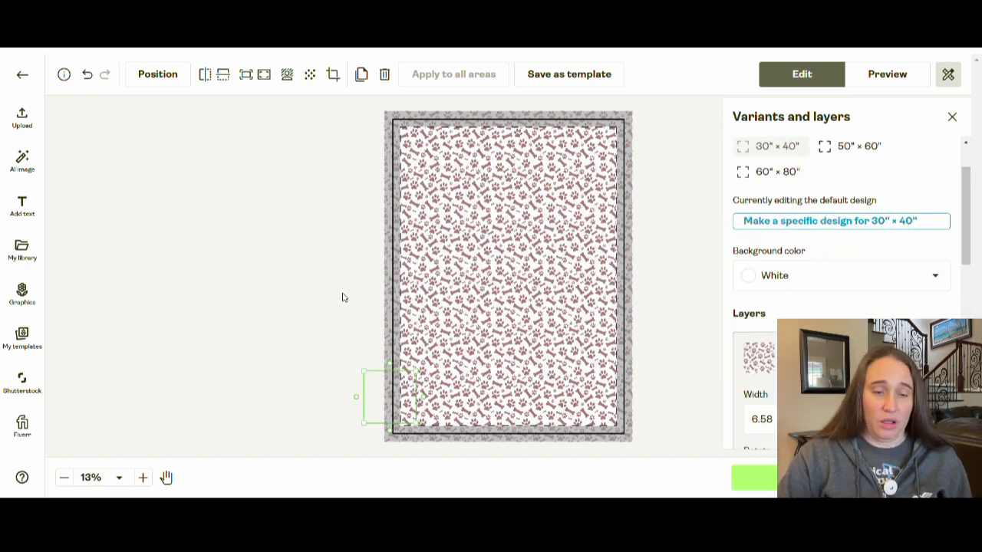
Step: Add the Pomeranian image over the dog print, shrink it to about 6.75 in wide and place it near the blanket's center
{"action": "left_click", "coordinate": [22, 119]}
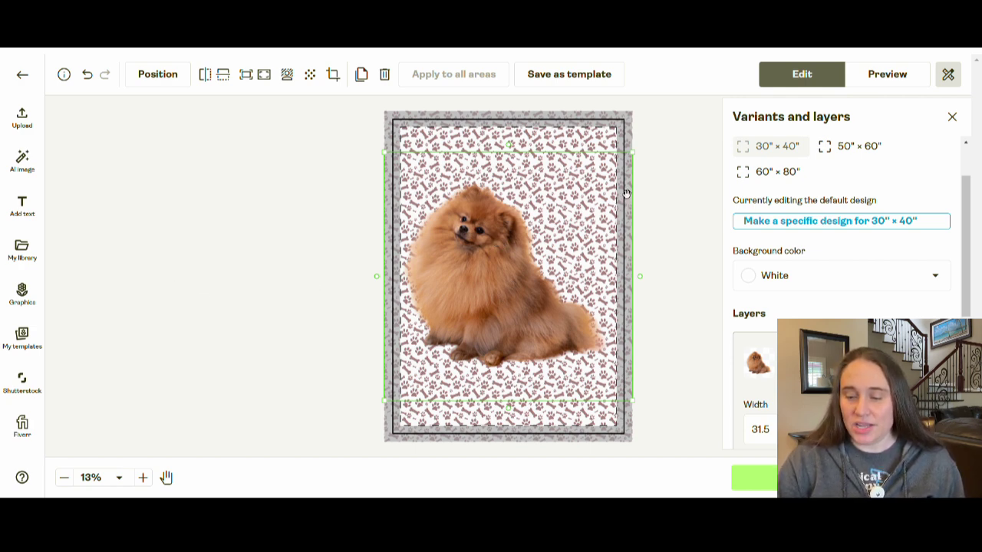
{"action": "left_click_drag", "start_coordinate": [634, 153], "coordinate": [477, 309]}
{"action": "left_click_drag", "start_coordinate": [428, 374], "coordinate": [527, 270]}
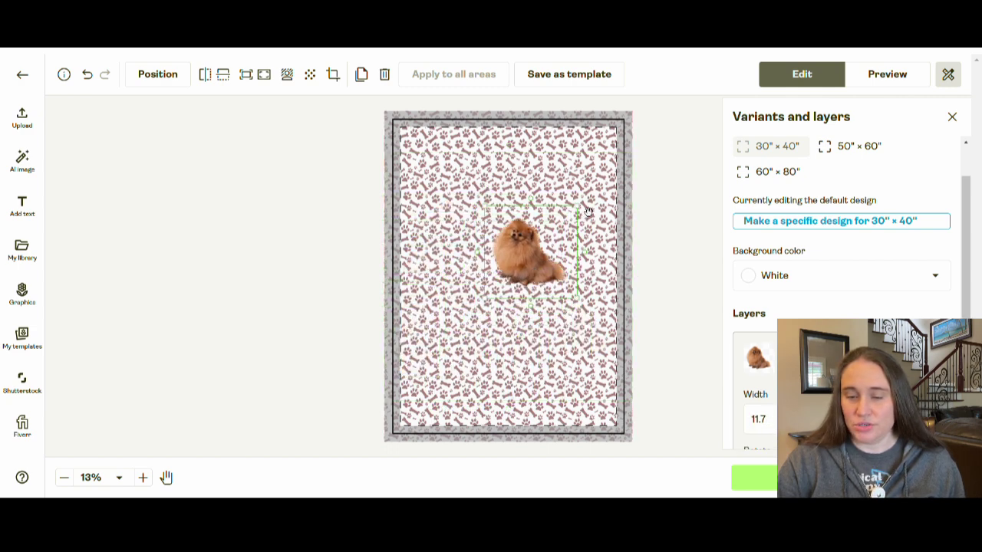
{"action": "left_click_drag", "start_coordinate": [584, 216], "coordinate": [561, 241]}
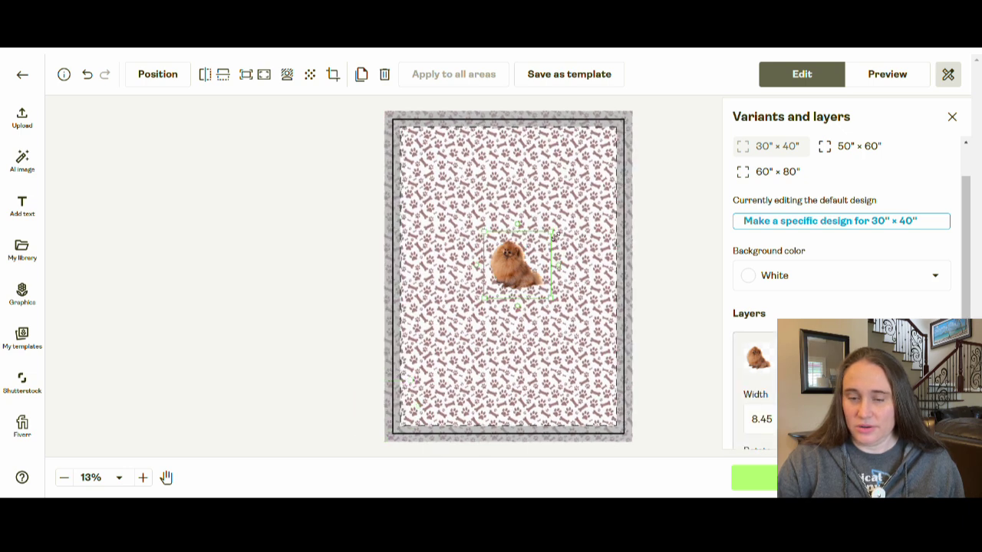
{"action": "left_click_drag", "start_coordinate": [557, 239], "coordinate": [531, 255]}
{"action": "left_click", "coordinate": [543, 254]}
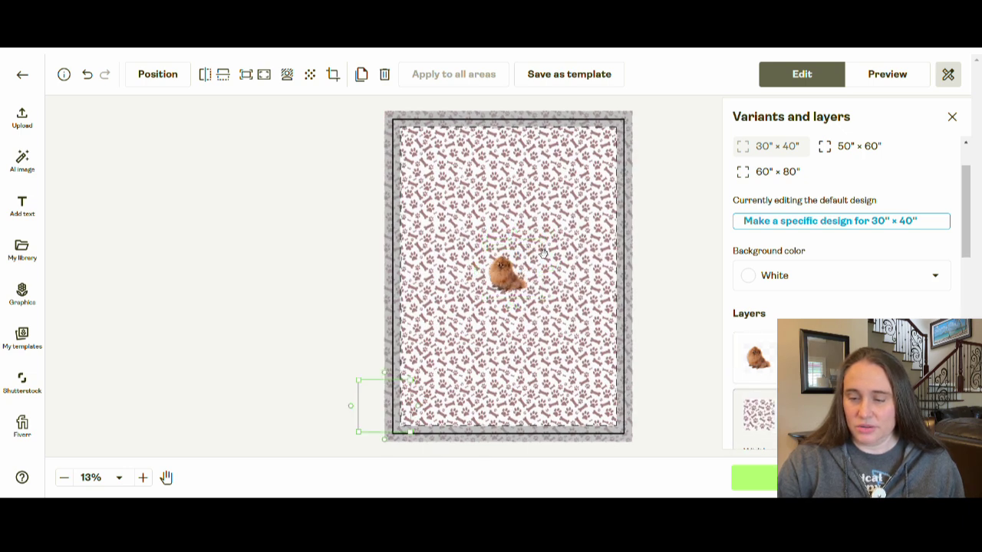
{"action": "left_click", "coordinate": [538, 257]}
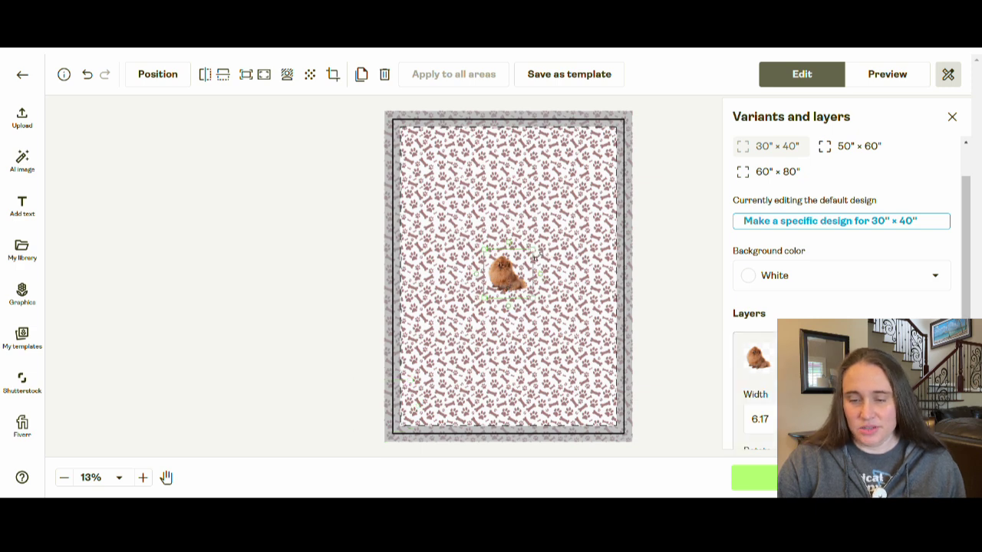
{"action": "left_click_drag", "start_coordinate": [535, 257], "coordinate": [539, 246]}
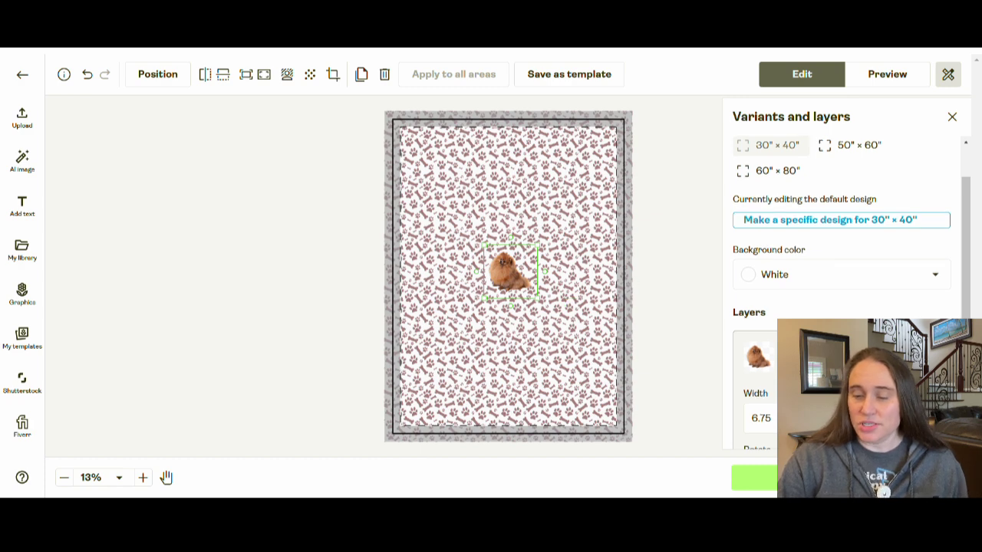
Step: Repeat the Pomeranian image as a staggered pattern with 50% horizontal offset and 0% horizontal and vertical spacing
{"action": "scroll", "coordinate": [844, 230], "scroll_direction": "down", "scroll_amount": 4}
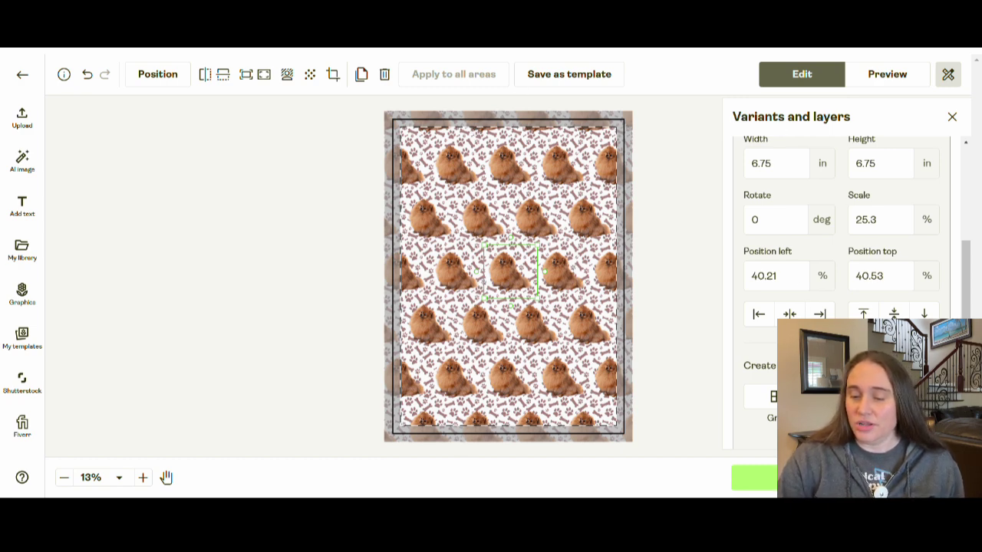
{"action": "scroll", "coordinate": [835, 314], "scroll_direction": "up", "scroll_amount": 5}
{"action": "scroll", "coordinate": [835, 314], "scroll_direction": "down", "scroll_amount": 10}
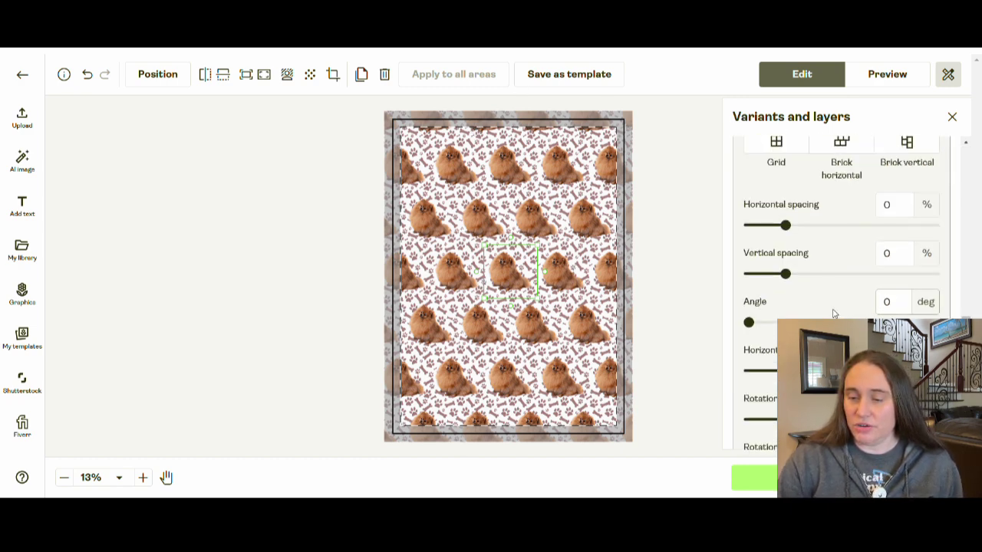
{"action": "scroll", "coordinate": [835, 314], "scroll_direction": "down", "scroll_amount": 2}
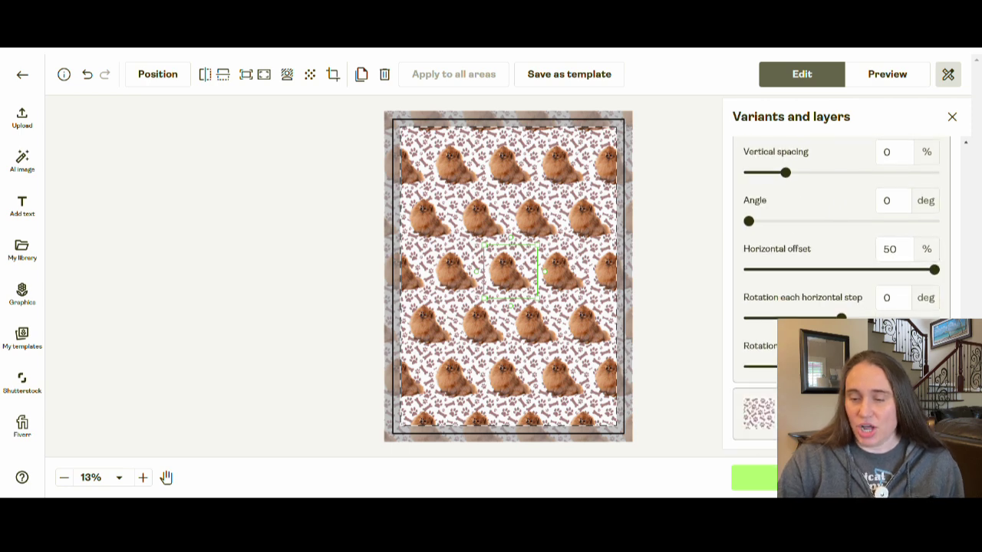
{"action": "scroll", "coordinate": [835, 314], "scroll_direction": "up", "scroll_amount": 6}
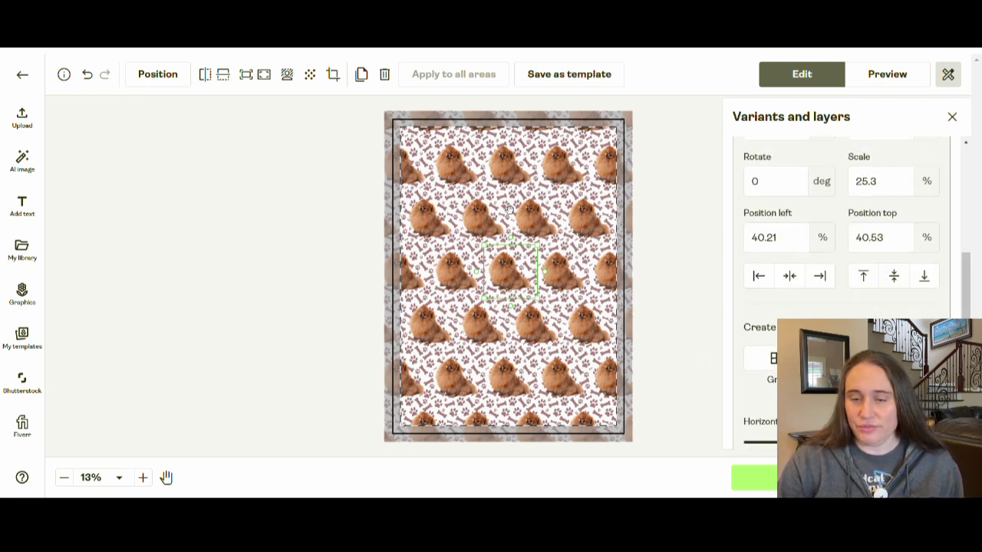
Step: Rotate the Pomeranian to about 355 degrees and shift its pattern to about 36.97% left and 35.12% top
{"action": "left_click_drag", "start_coordinate": [520, 303], "coordinate": [521, 289]}
{"action": "left_click_drag", "start_coordinate": [505, 334], "coordinate": [497, 328]}
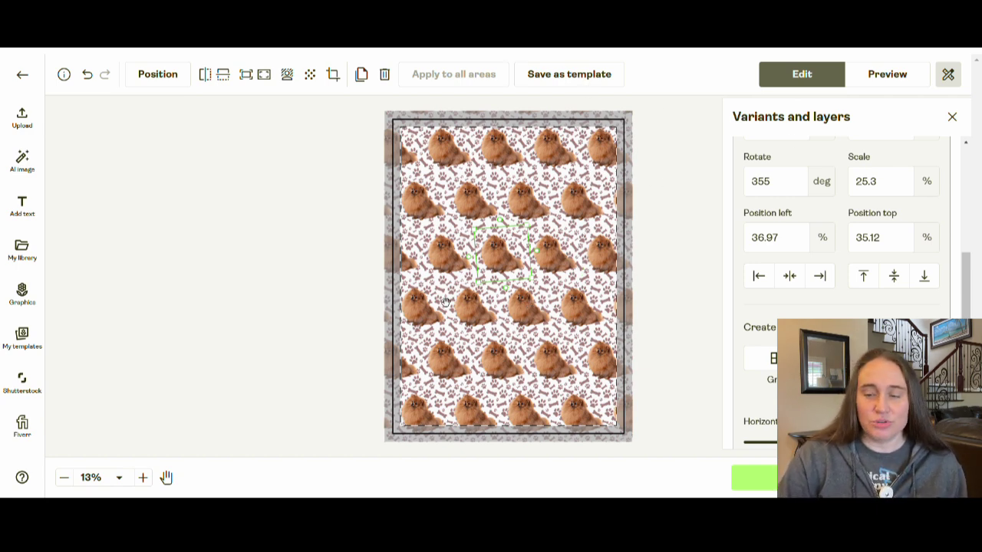
Step: Preview the finished blanket design in the mockup views, including the Context 1 bedroom scene
{"action": "left_click", "coordinate": [870, 80]}
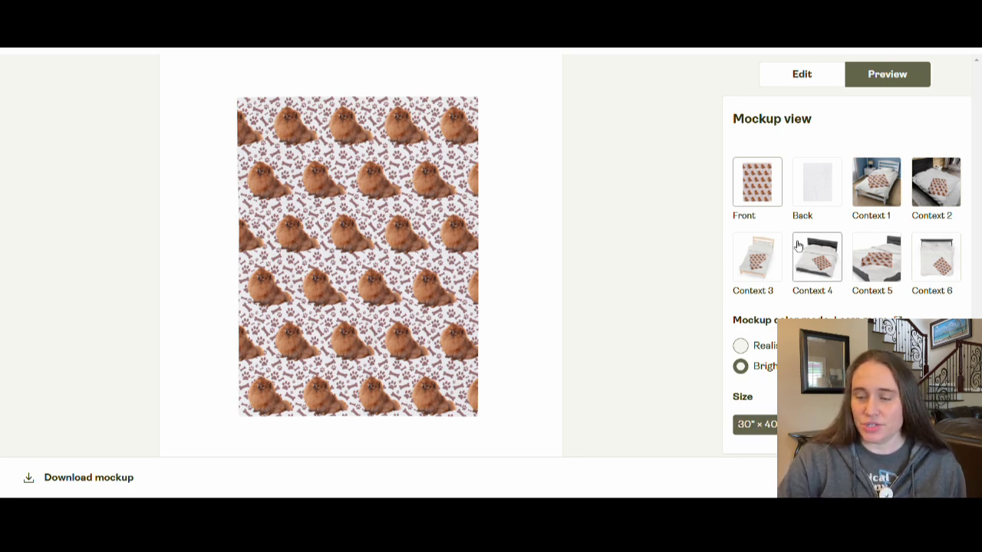
{"action": "left_click", "coordinate": [888, 186]}
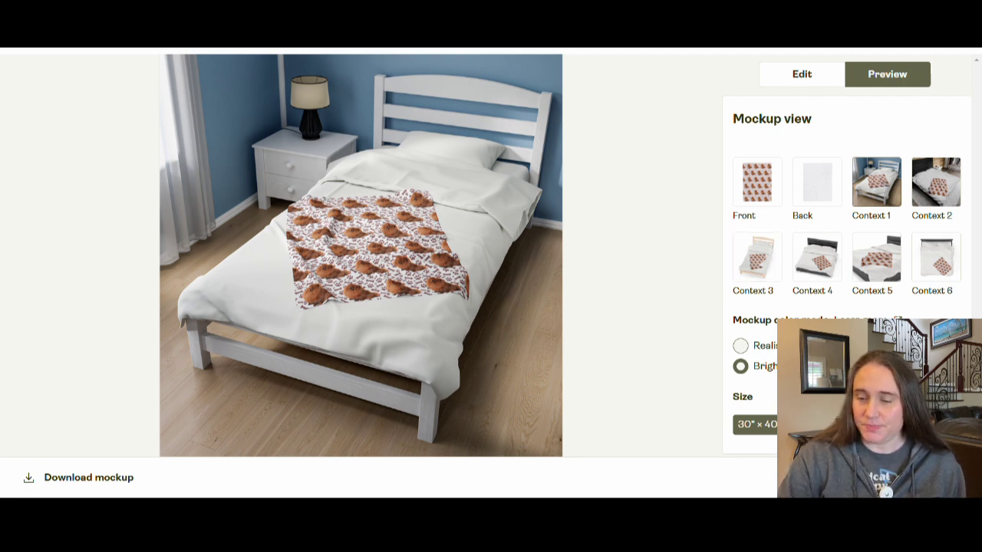
{"action": "left_click", "coordinate": [812, 206]}
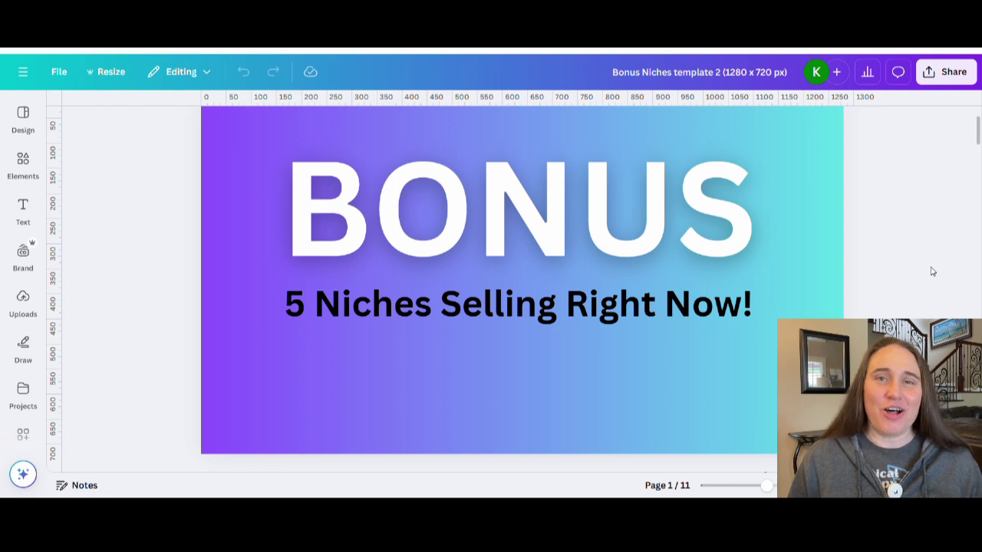
Step: Switch to the Bonus Niches template 2 design in Canva and view the dog-phrase list on page 2
{"action": "scroll", "coordinate": [964, 263], "scroll_direction": "down", "scroll_amount": 5}
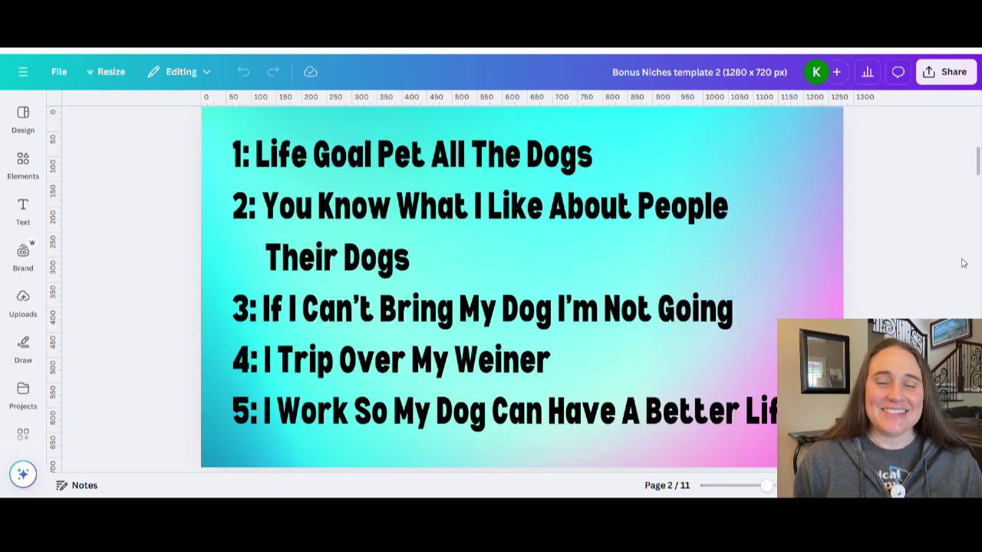